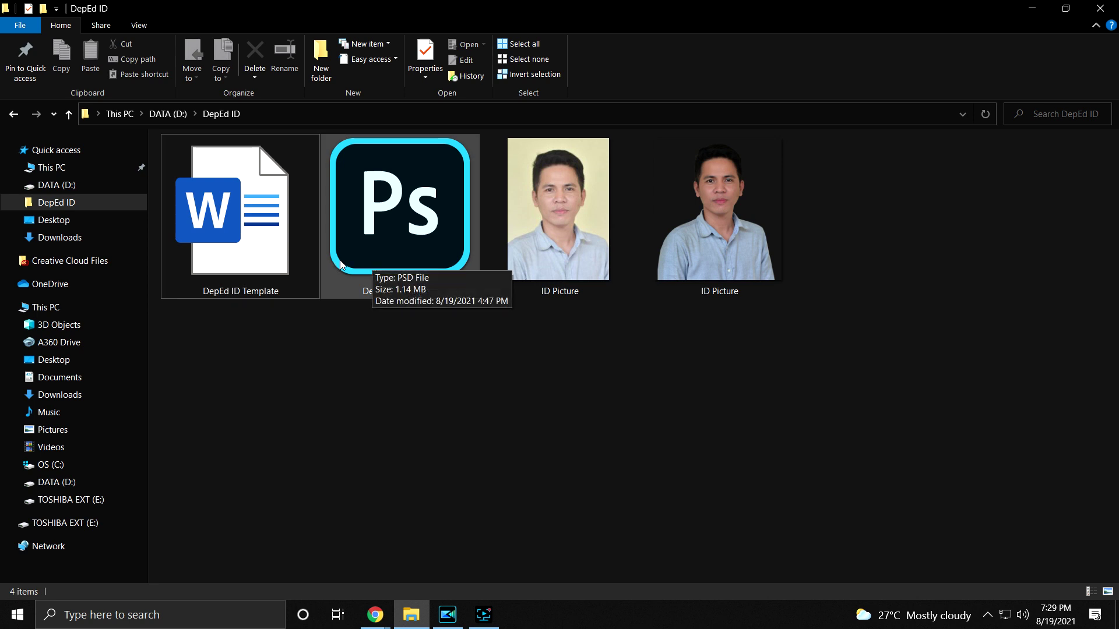
- Open the DepEd ID Template Word file from the DepEd ID folder
{"action": "double_click", "coordinate": [264, 267]}
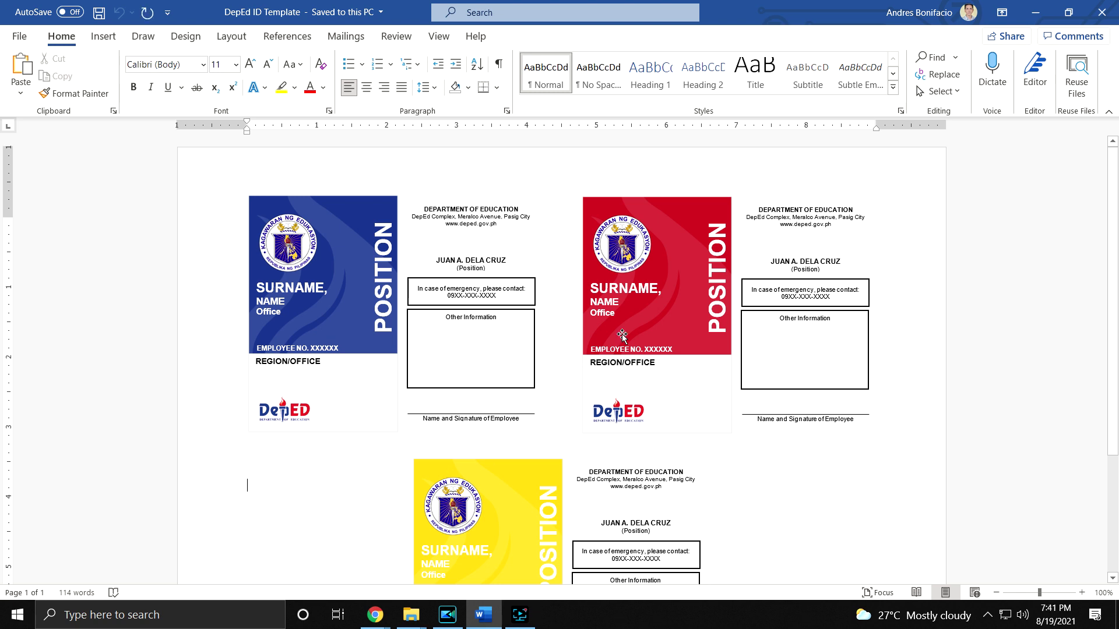
- Copy the red ID card and paste it into a new blank document
{"action": "right_click", "coordinate": [684, 215]}
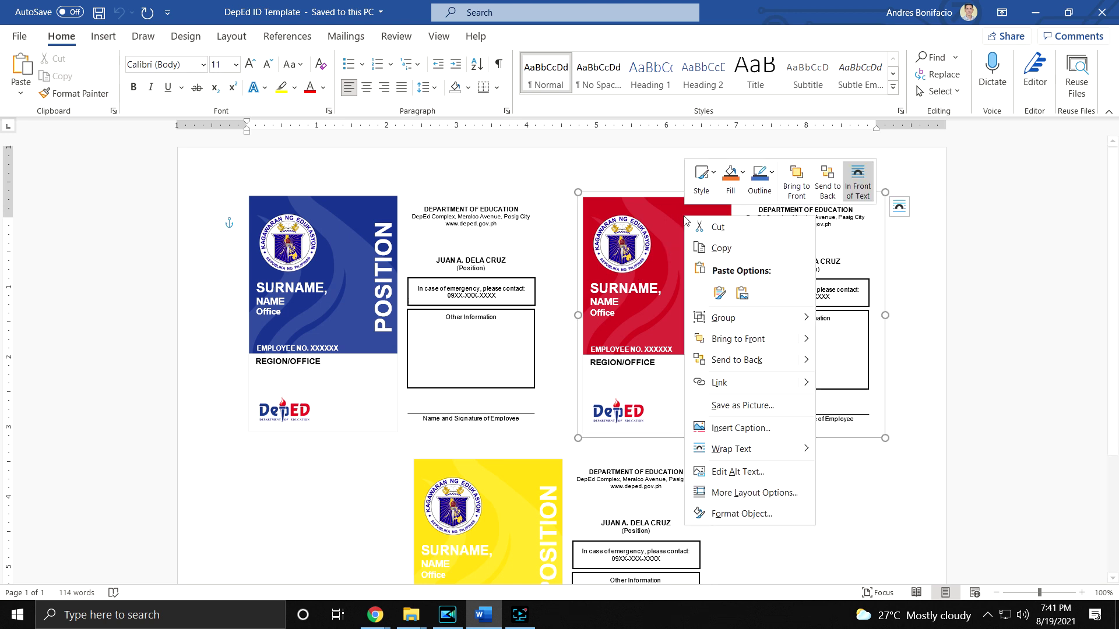
{"action": "left_click", "coordinate": [716, 247]}
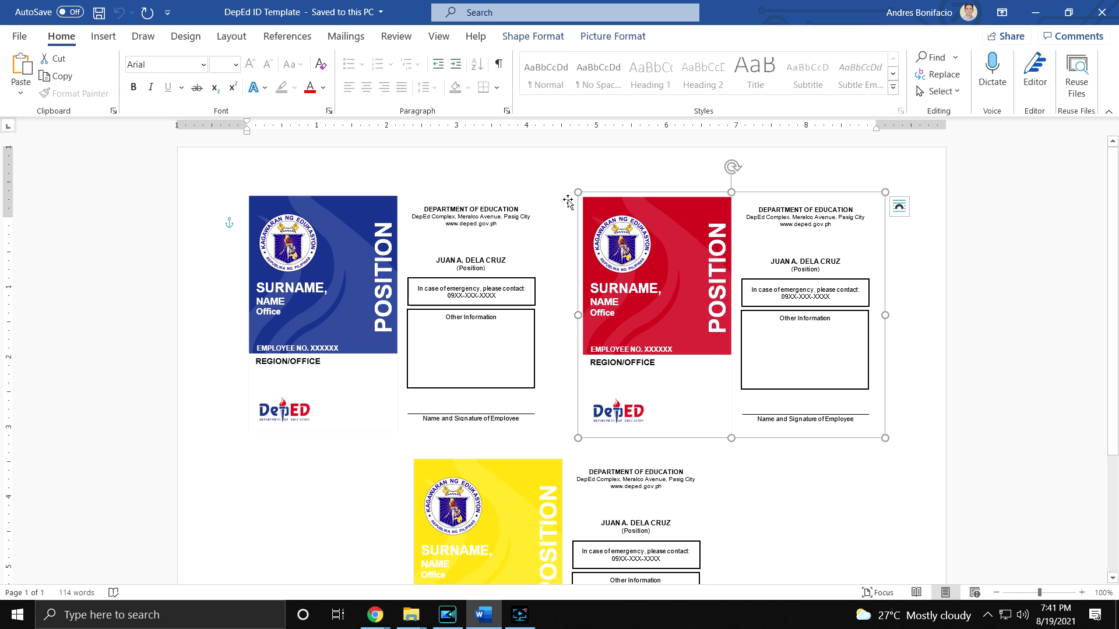
{"action": "left_click", "coordinate": [23, 43]}
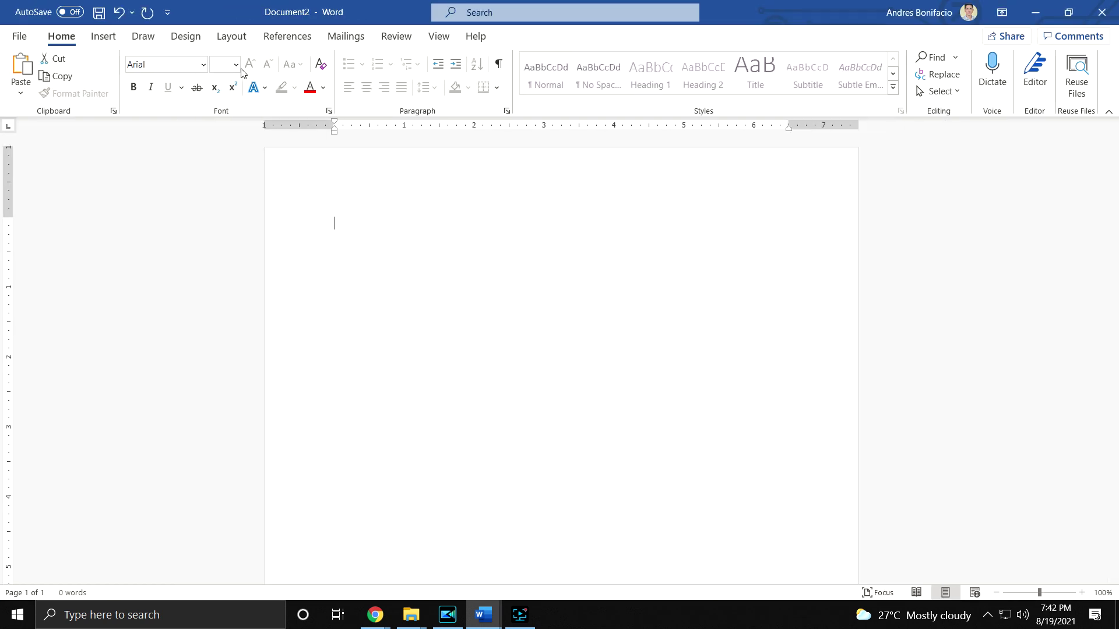
{"action": "left_click", "coordinate": [238, 37]}
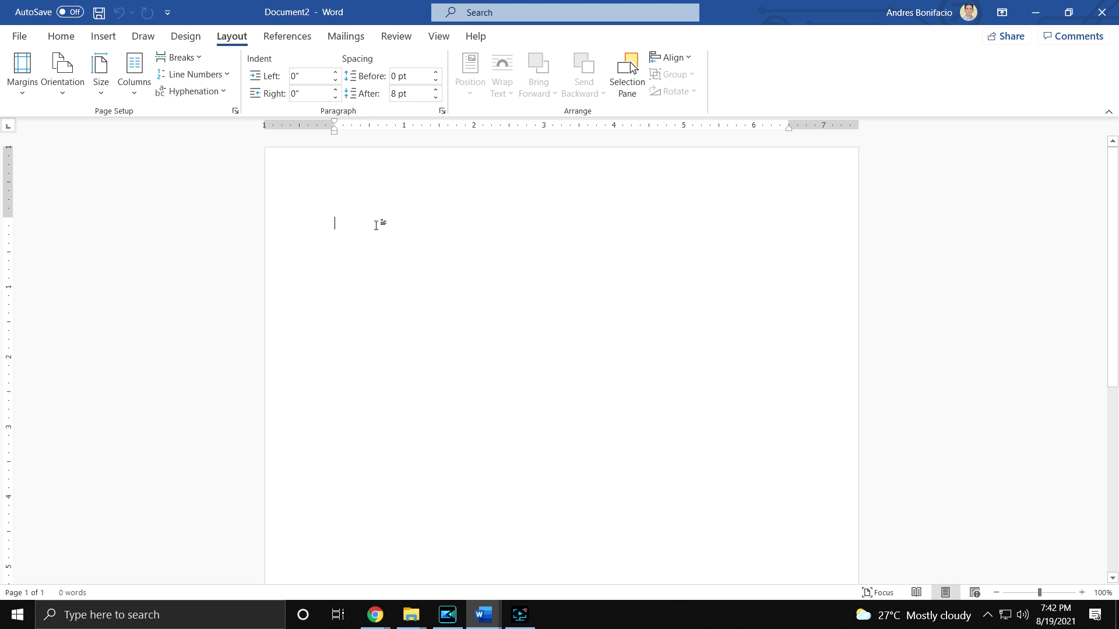
{"action": "key", "text": "ctrl+v"}
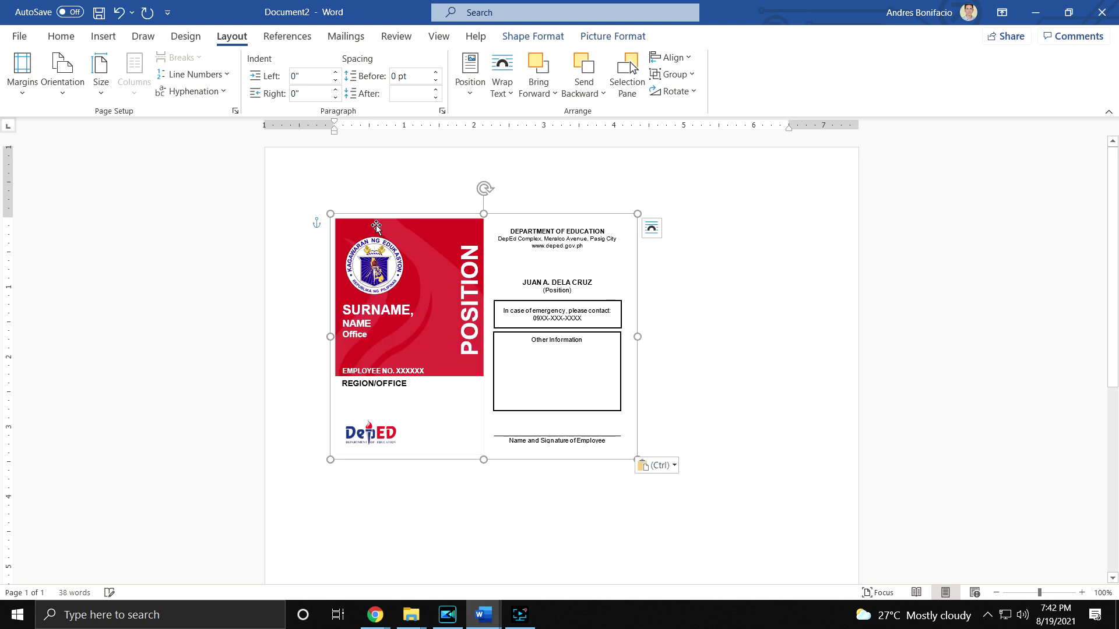
- Replace the red card's vertical POSITION text with TEACHER I
{"action": "left_click", "coordinate": [470, 268]}
{"action": "key", "text": "ctrl+a"}
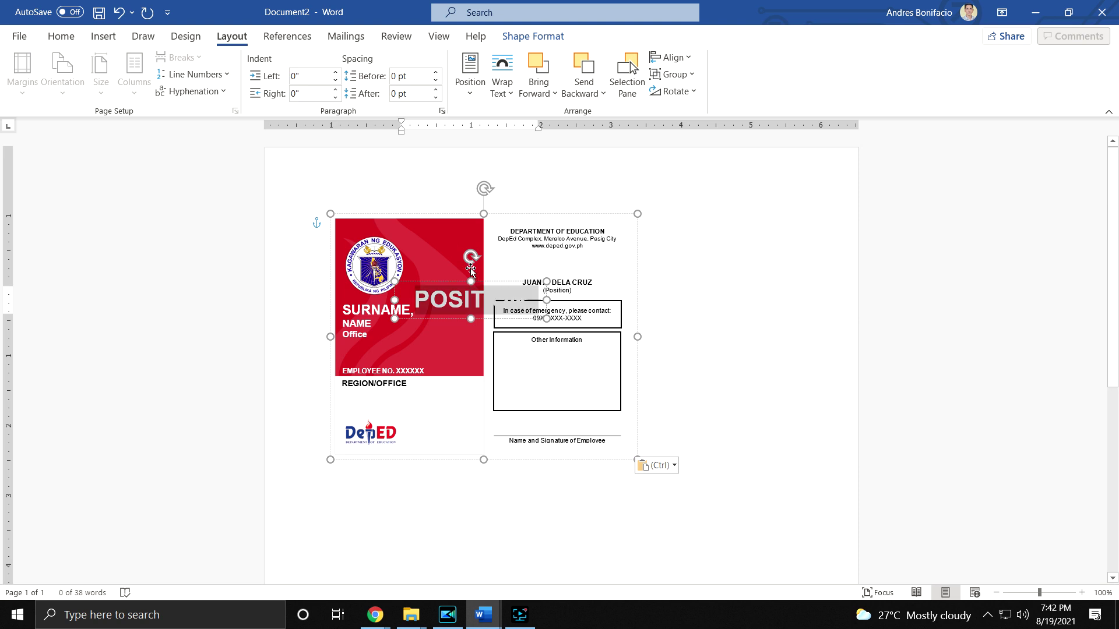
{"action": "type", "text": "TE"}
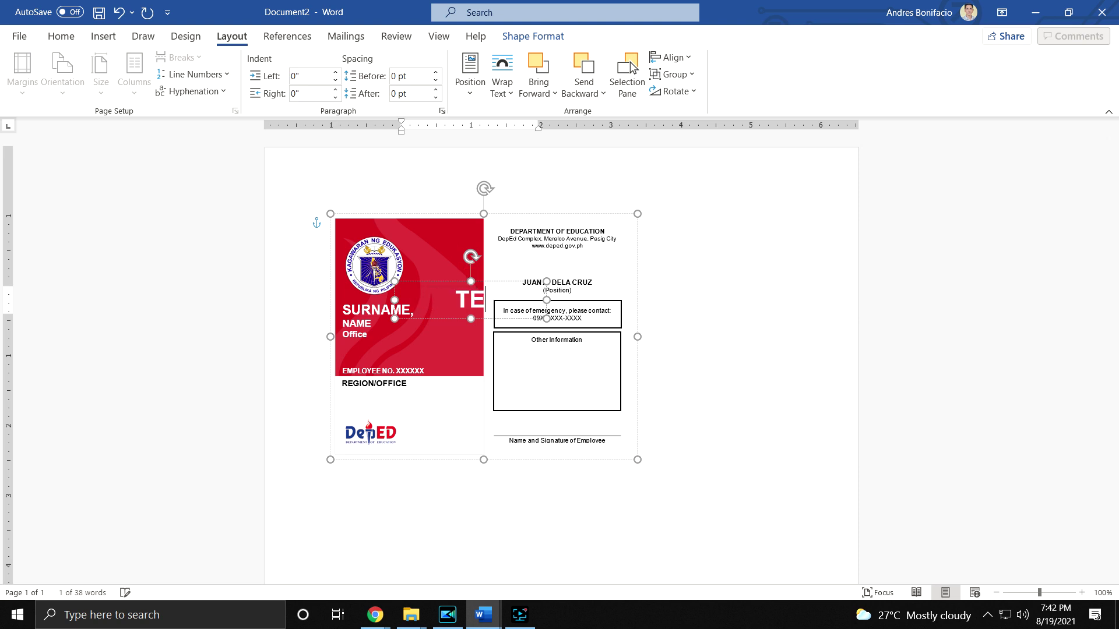
{"action": "type", "text": "ACH"}
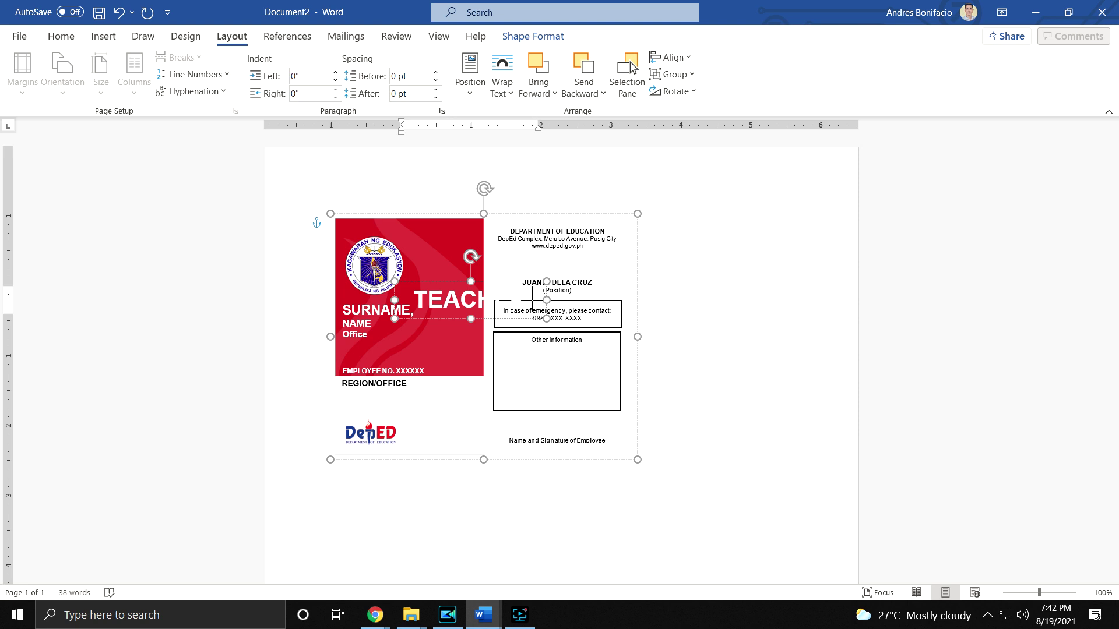
{"action": "type", "text": "E"}
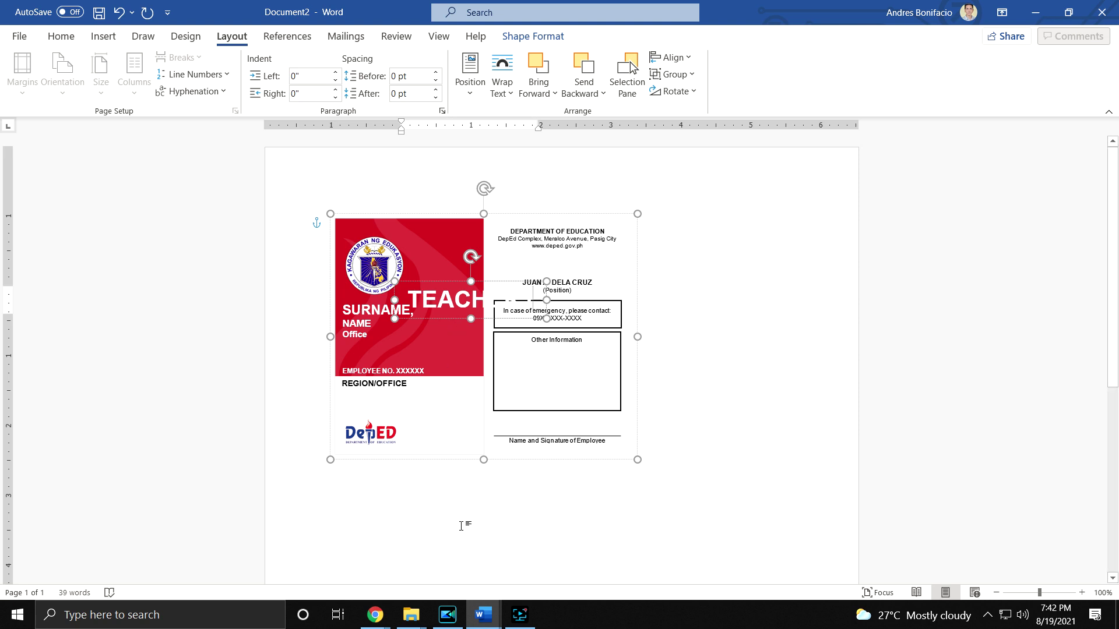
{"action": "left_click", "coordinate": [464, 524]}
{"action": "left_click", "coordinate": [412, 619]}
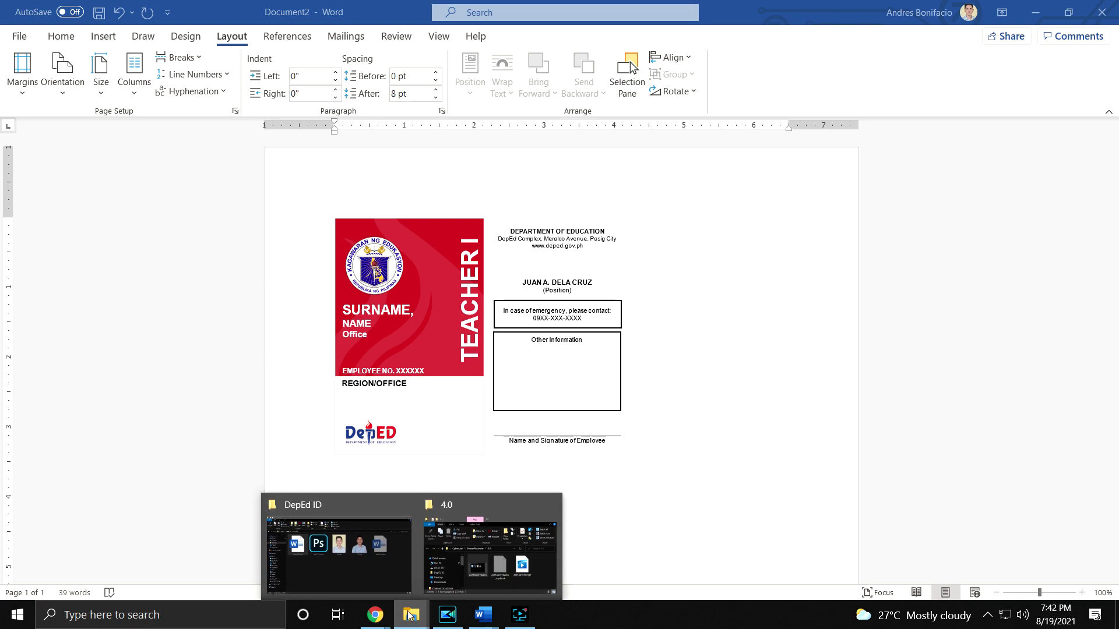
- Copy the second ID Picture from the DepEd ID folder and return to Document2
{"action": "left_click", "coordinate": [375, 568]}
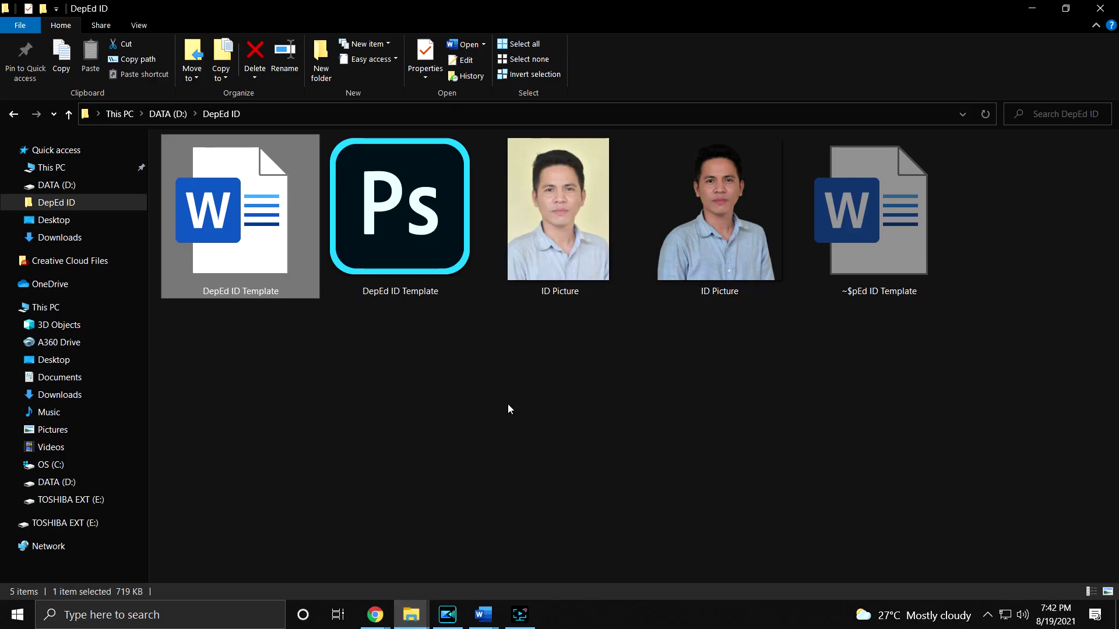
{"action": "right_click", "coordinate": [701, 259]}
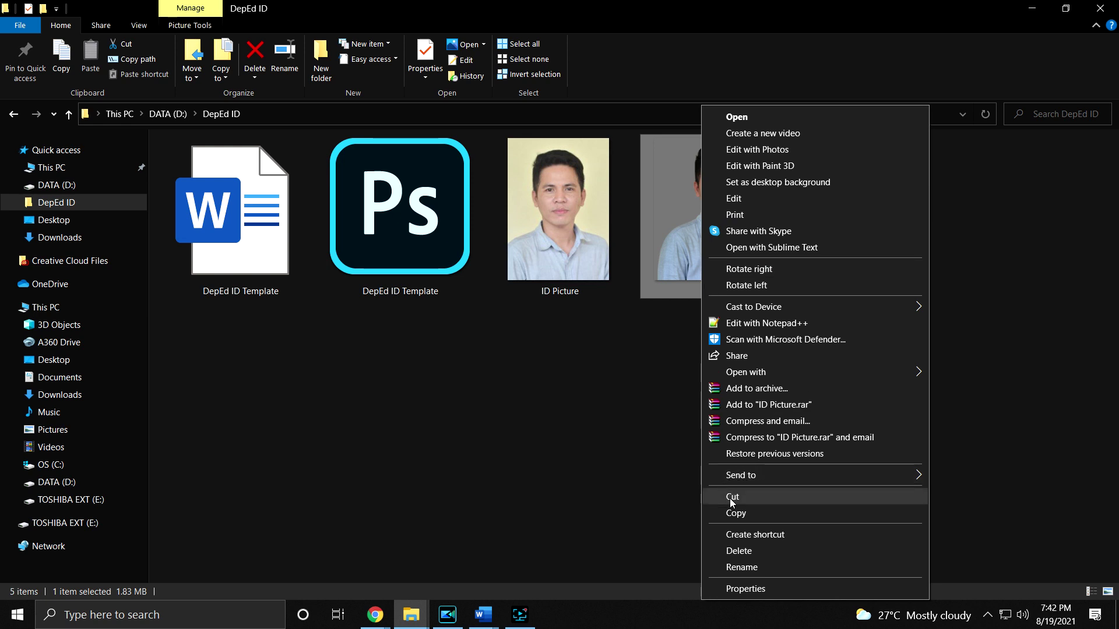
{"action": "left_click", "coordinate": [735, 513]}
{"action": "mouse_move", "coordinate": [483, 615]}
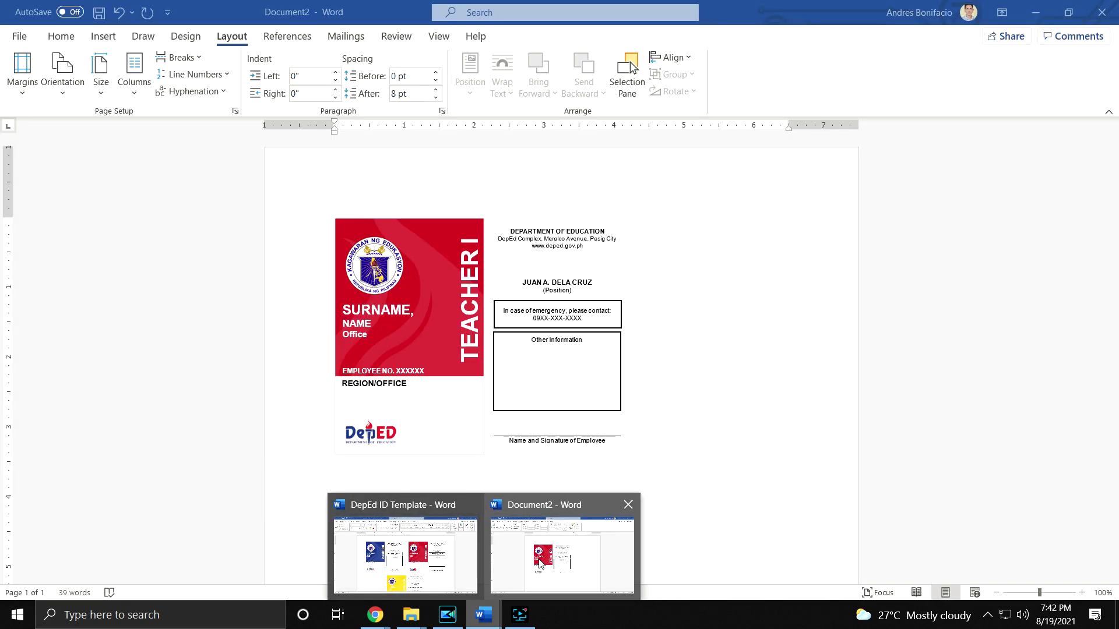
{"action": "left_click", "coordinate": [541, 563]}
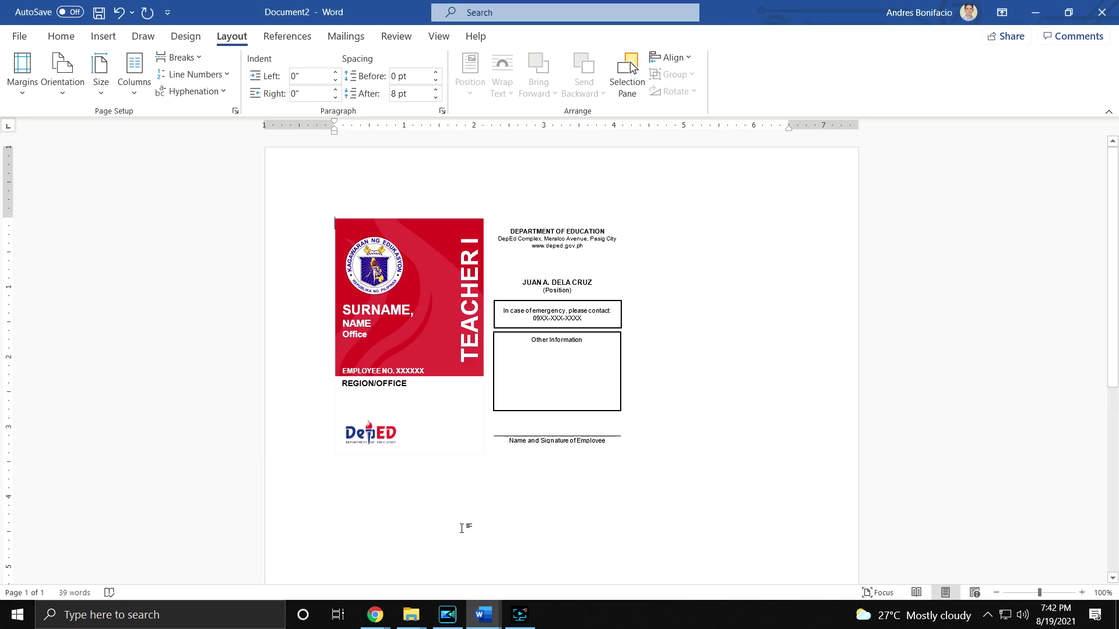
- Paste the ID photo, set Square wrapping, and resize it beside the DepEd logo
{"action": "key", "text": "ctrl+v"}
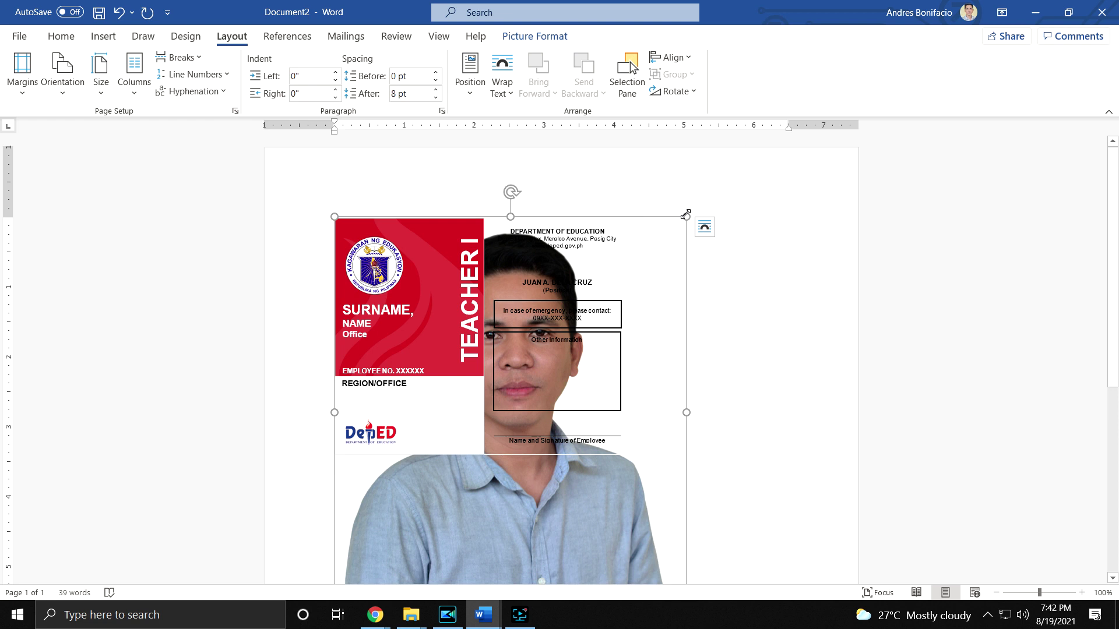
{"action": "left_click_drag", "start_coordinate": [686, 216], "coordinate": [534, 422]}
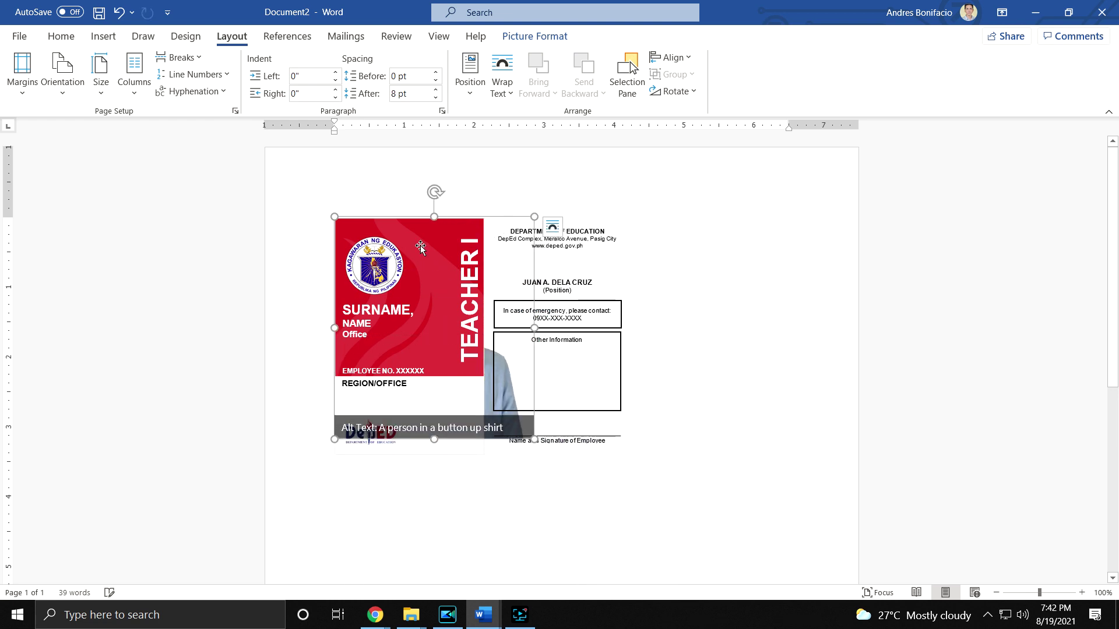
{"action": "left_click_drag", "start_coordinate": [334, 215], "coordinate": [449, 344]}
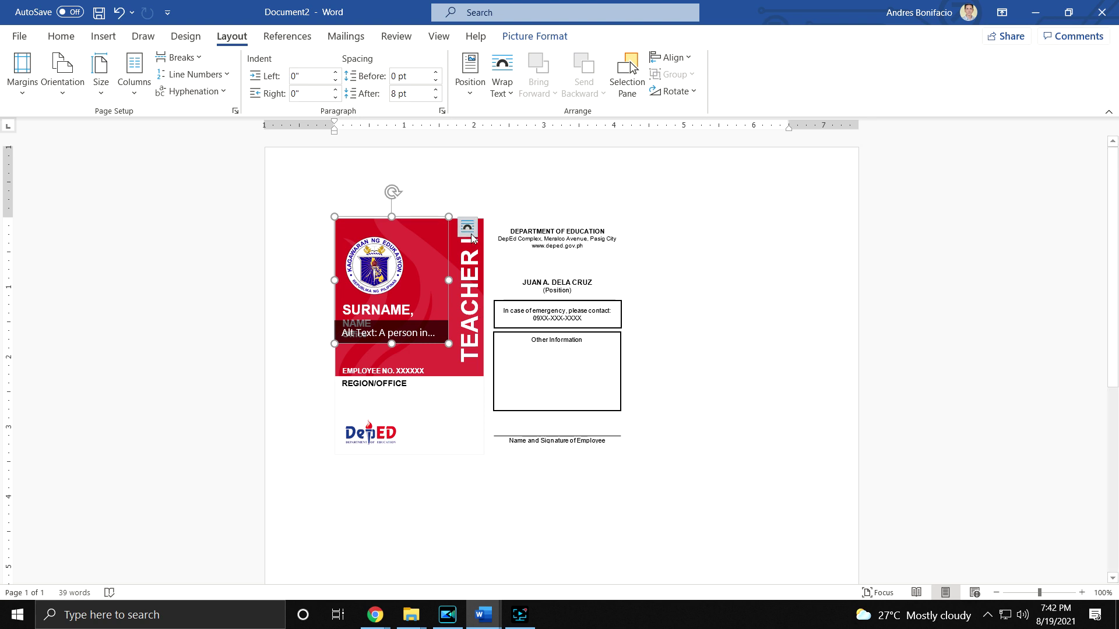
{"action": "left_click", "coordinate": [468, 228]}
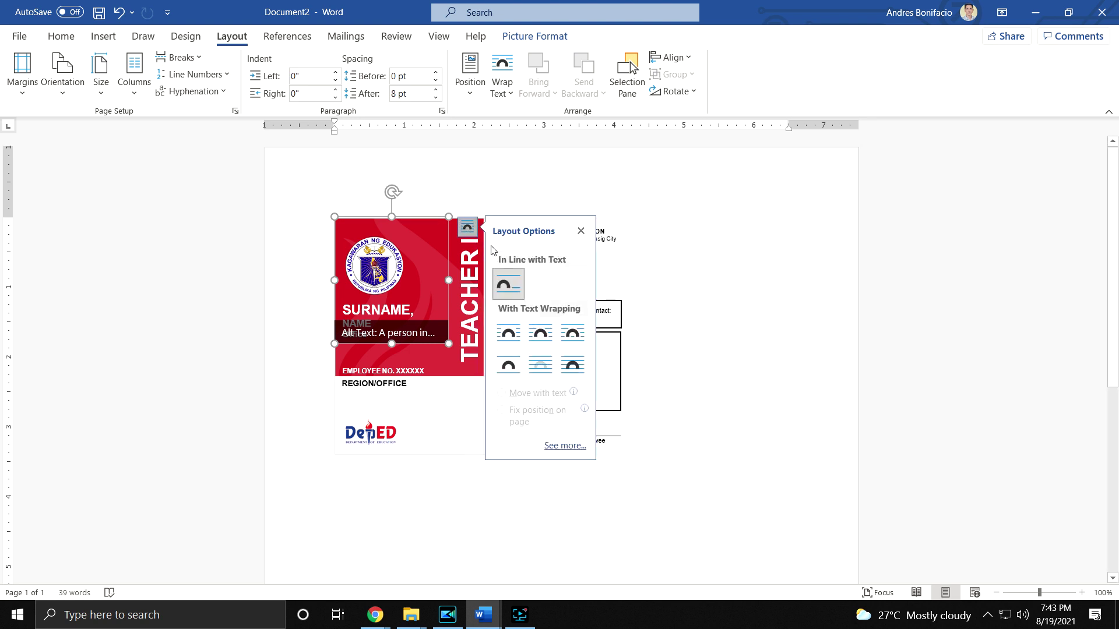
{"action": "left_click", "coordinate": [508, 333]}
{"action": "left_click_drag", "start_coordinate": [394, 261], "coordinate": [476, 372]}
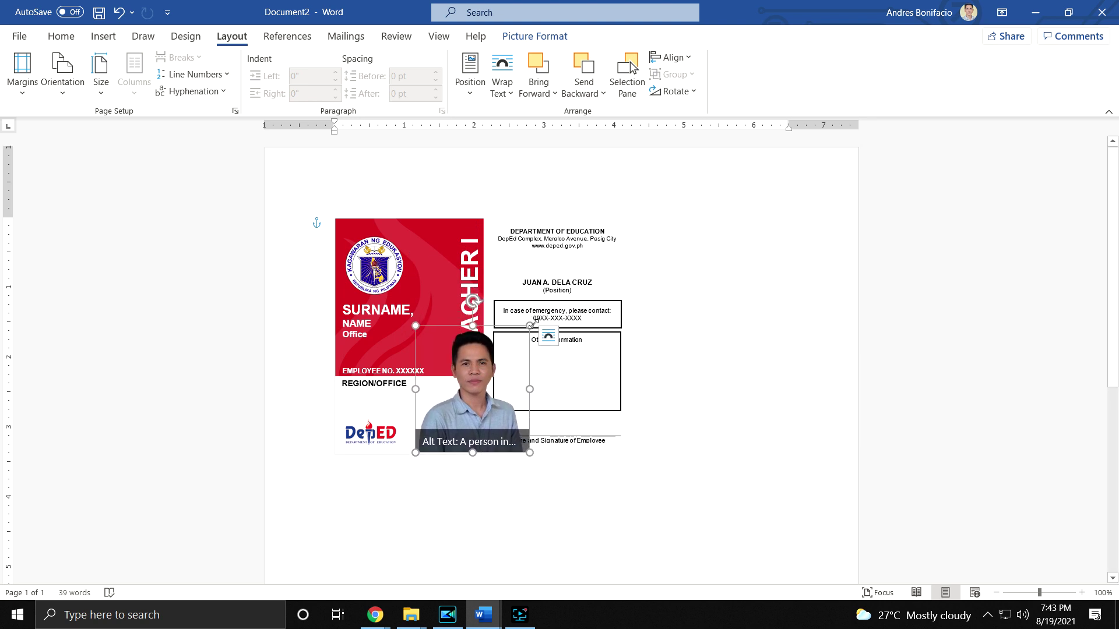
{"action": "left_click_drag", "start_coordinate": [530, 325], "coordinate": [458, 379]}
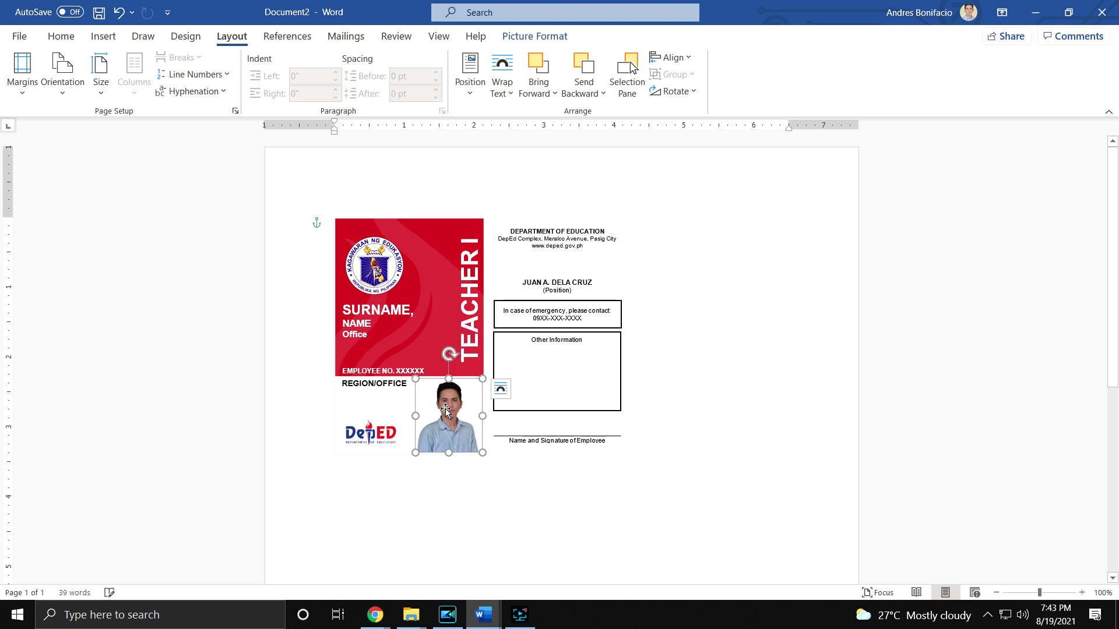
{"action": "left_click_drag", "start_coordinate": [445, 410], "coordinate": [444, 409]}
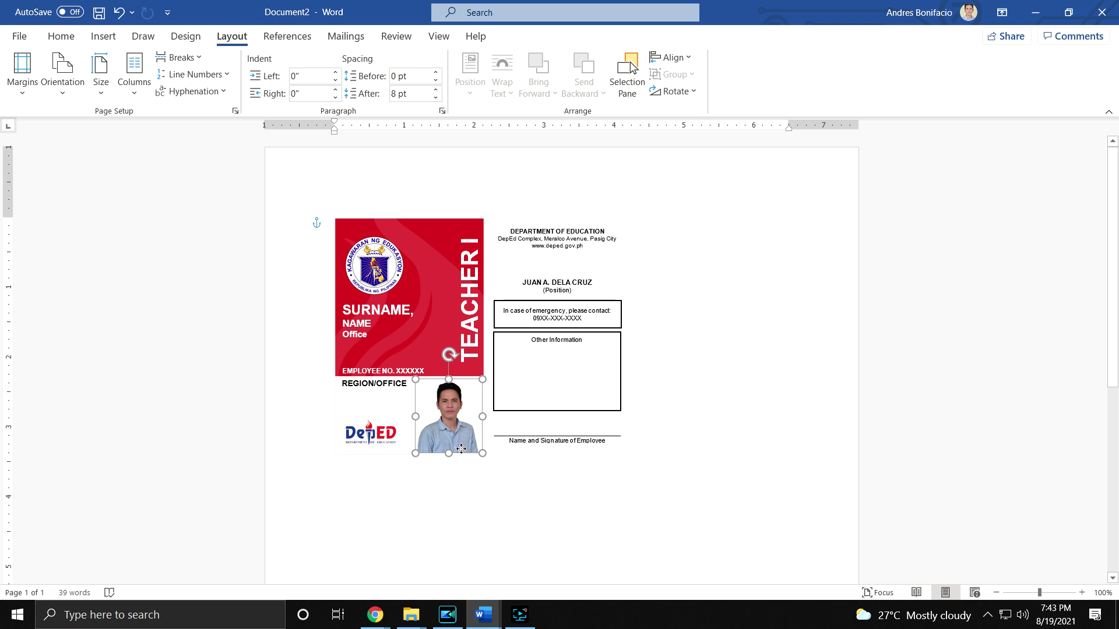
{"action": "left_click_drag", "start_coordinate": [461, 449], "coordinate": [461, 449]}
{"action": "left_click", "coordinate": [500, 519]}
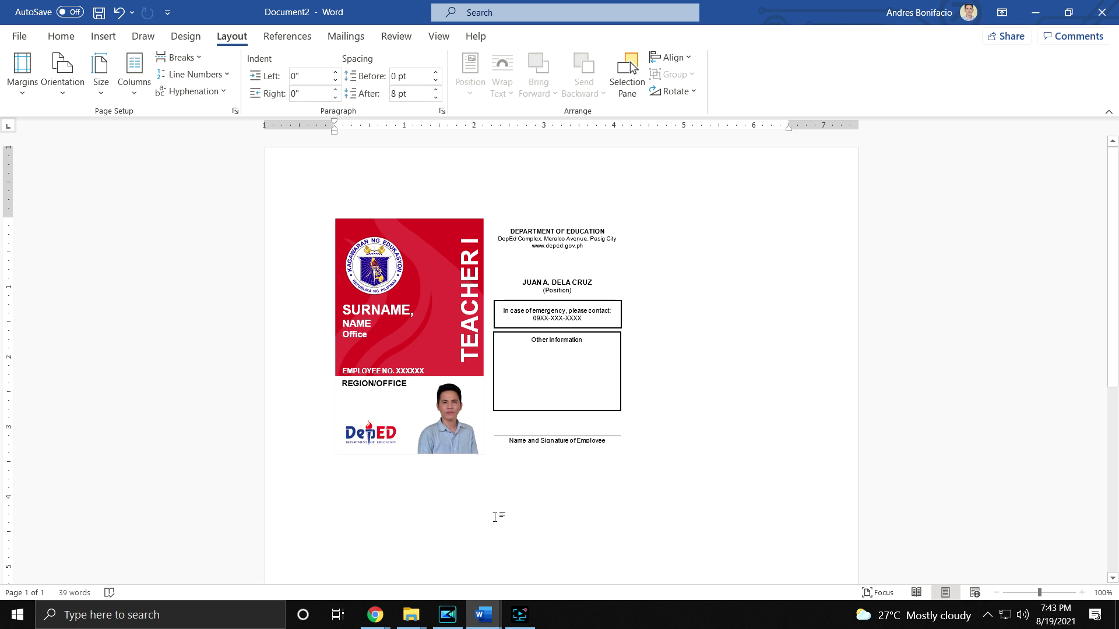
- Inspect the back's name, emergency-contact, Other Information and signature boxes
{"action": "left_click", "coordinate": [552, 282]}
{"action": "left_click", "coordinate": [550, 320]}
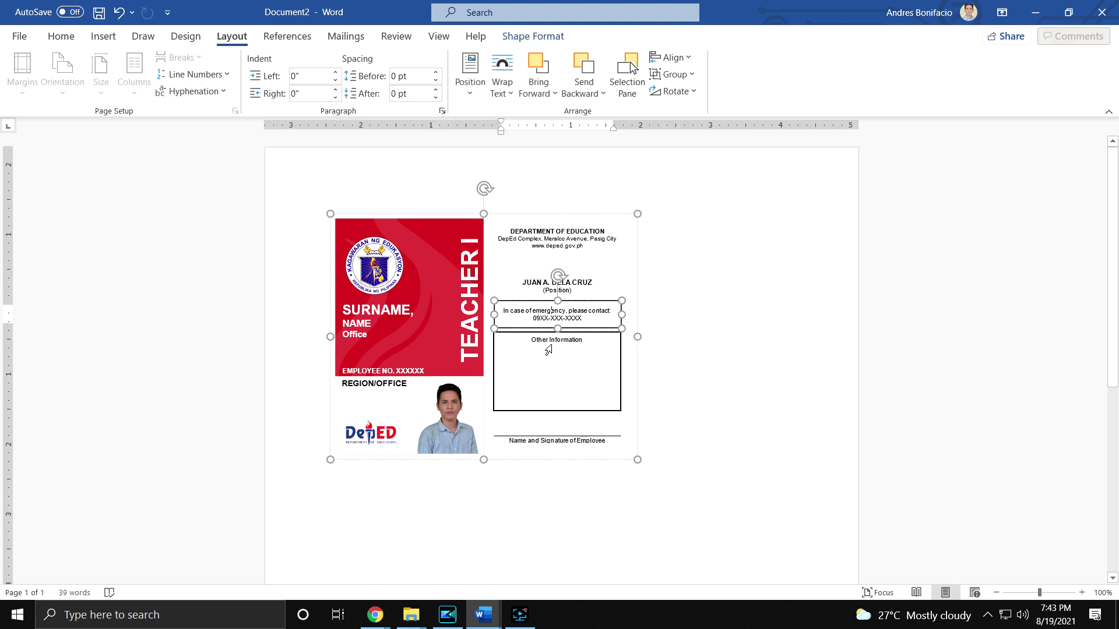
{"action": "left_click", "coordinate": [556, 342]}
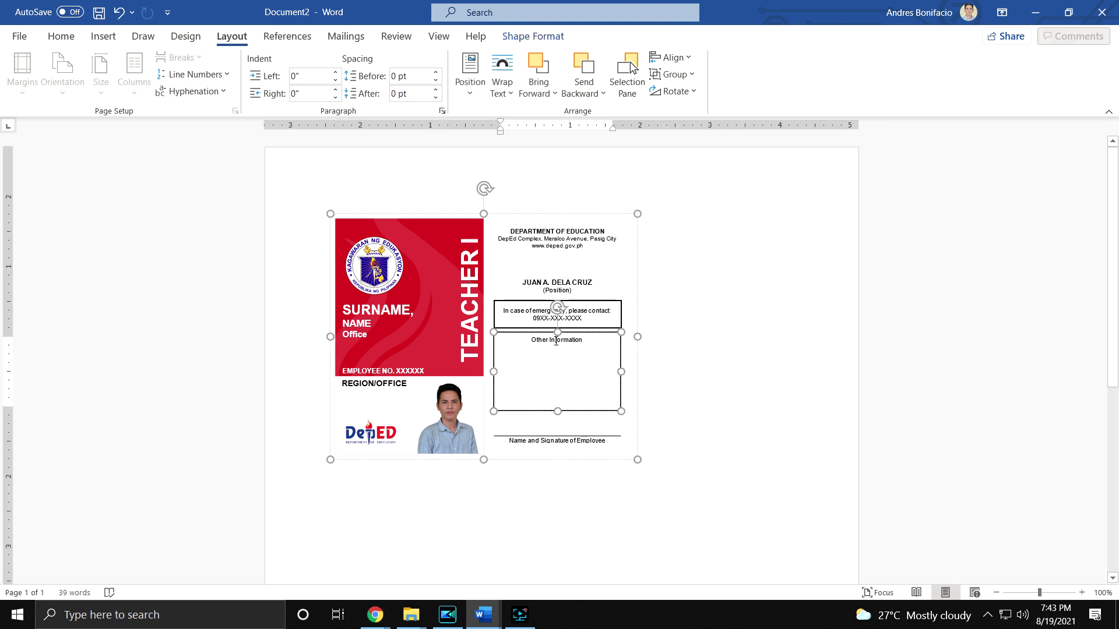
{"action": "left_click", "coordinate": [556, 442]}
{"action": "left_click", "coordinate": [524, 519]}
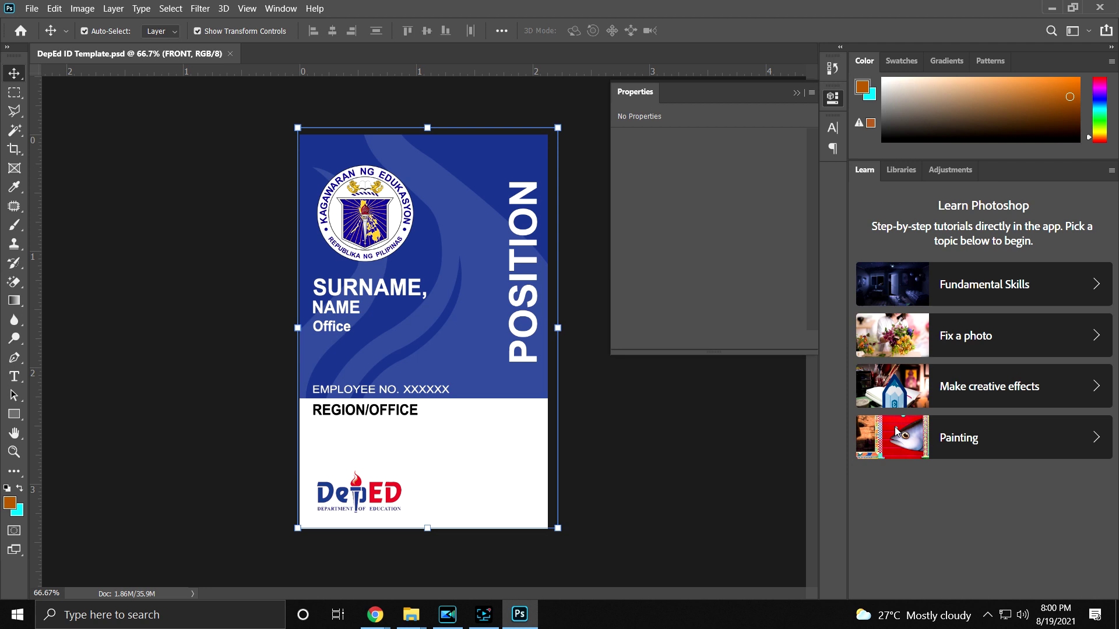
- Restore the Layers panel from the Window menu to list FRONT and BACK groups
{"action": "key", "text": "F7"}
{"action": "left_click", "coordinate": [266, 10]}
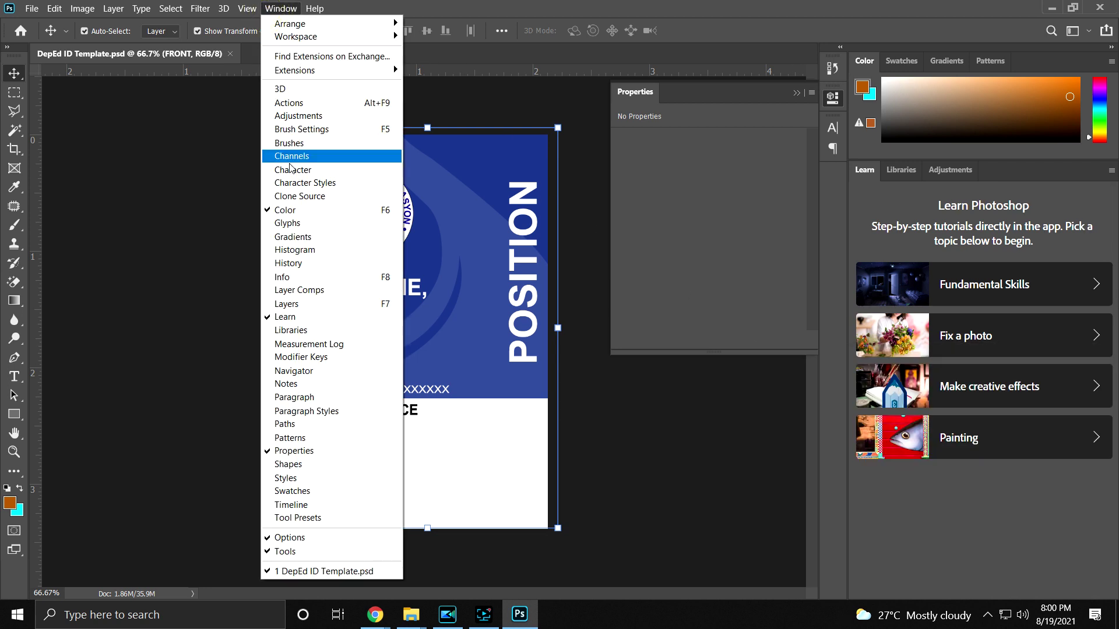
{"action": "left_click", "coordinate": [279, 306]}
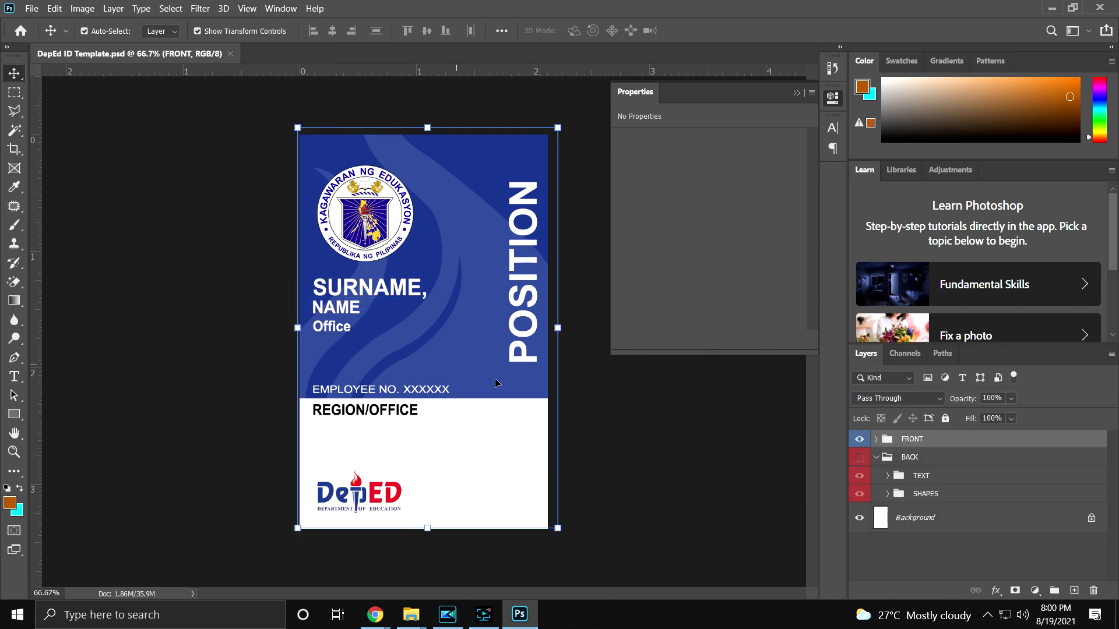
- Expand the FRONT group and its TEXT folder, then select the SURNAME, layer
{"action": "left_click", "coordinate": [876, 440]}
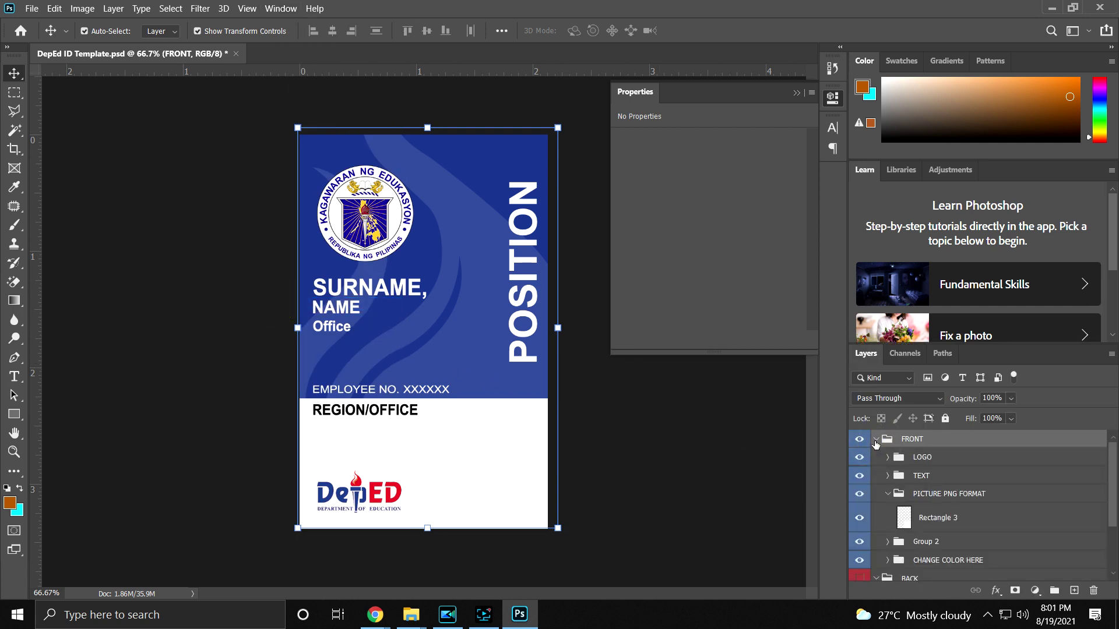
{"action": "left_click", "coordinate": [887, 479]}
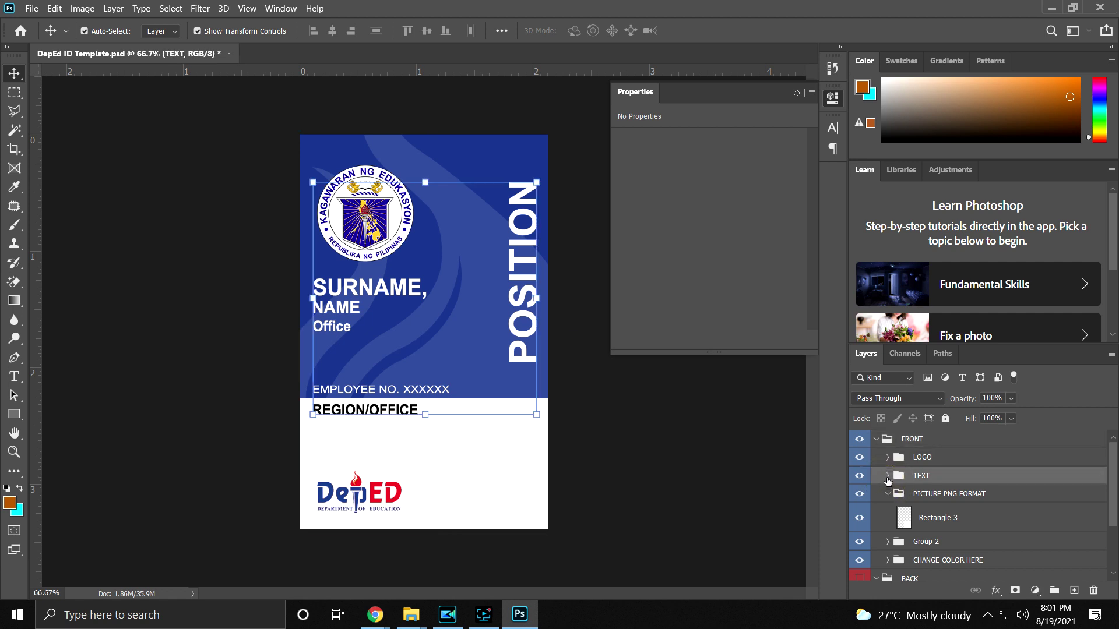
{"action": "left_click", "coordinate": [888, 476]}
{"action": "left_click", "coordinate": [934, 503]}
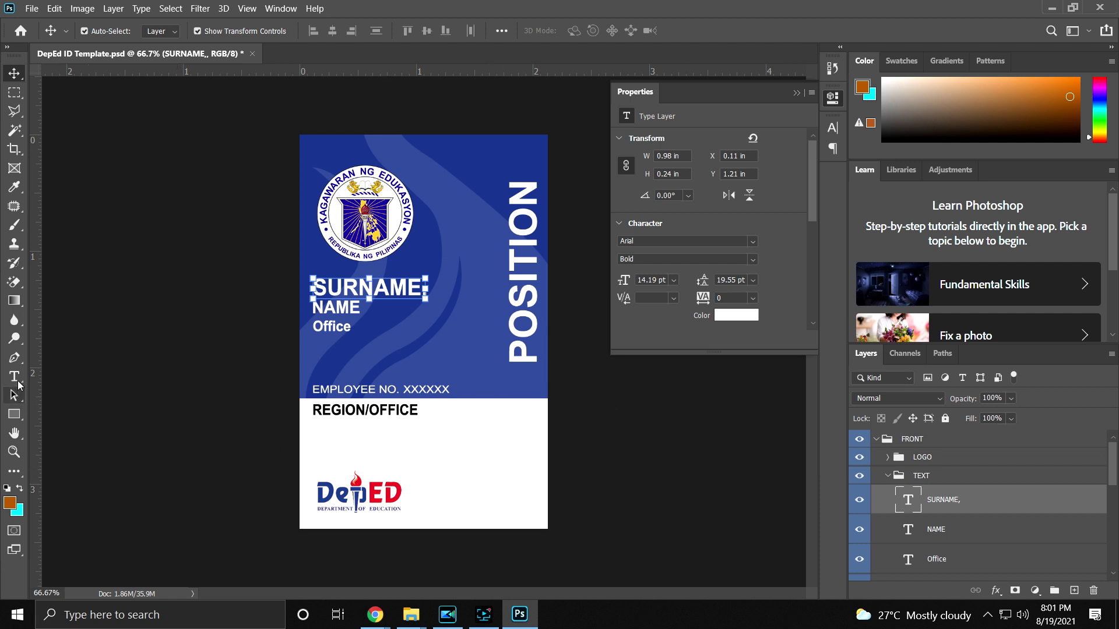
- Replace the SURNAME, placeholder on the canvas with the employee's surname
{"action": "left_click", "coordinate": [14, 377]}
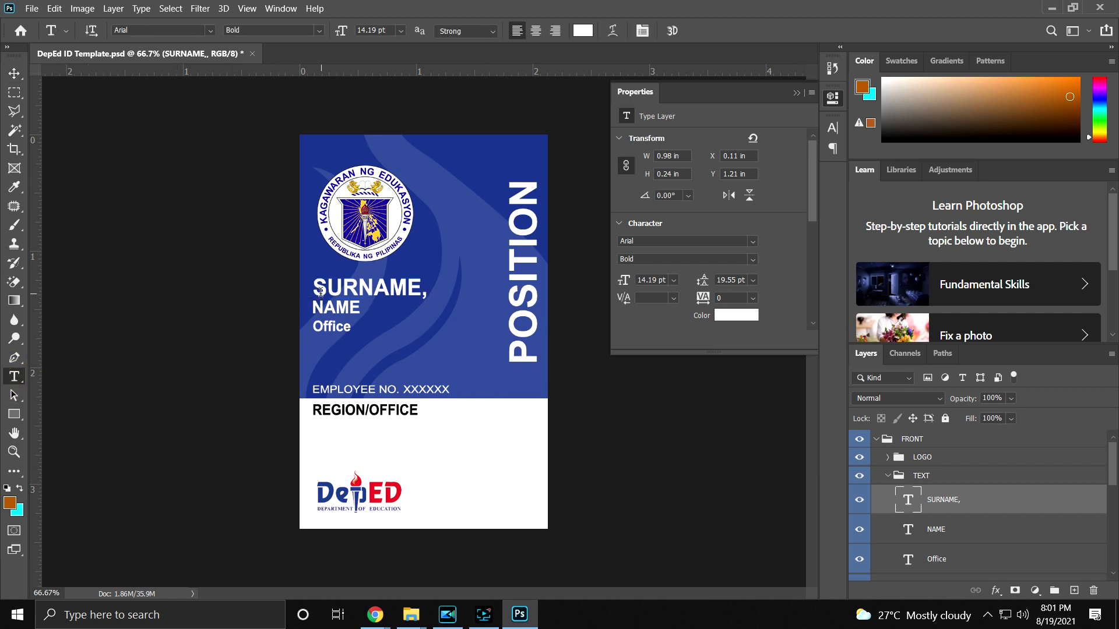
{"action": "left_click_drag", "start_coordinate": [311, 288], "coordinate": [426, 289]}
{"action": "type", "text": "BONI"}
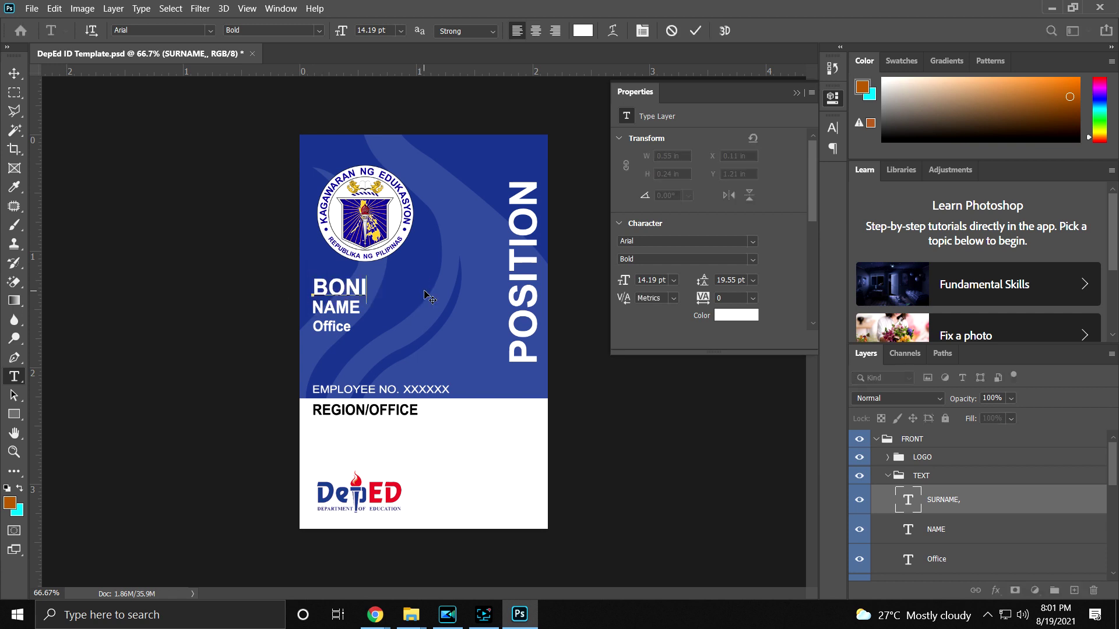
{"action": "type", "text": "FACIO,"}
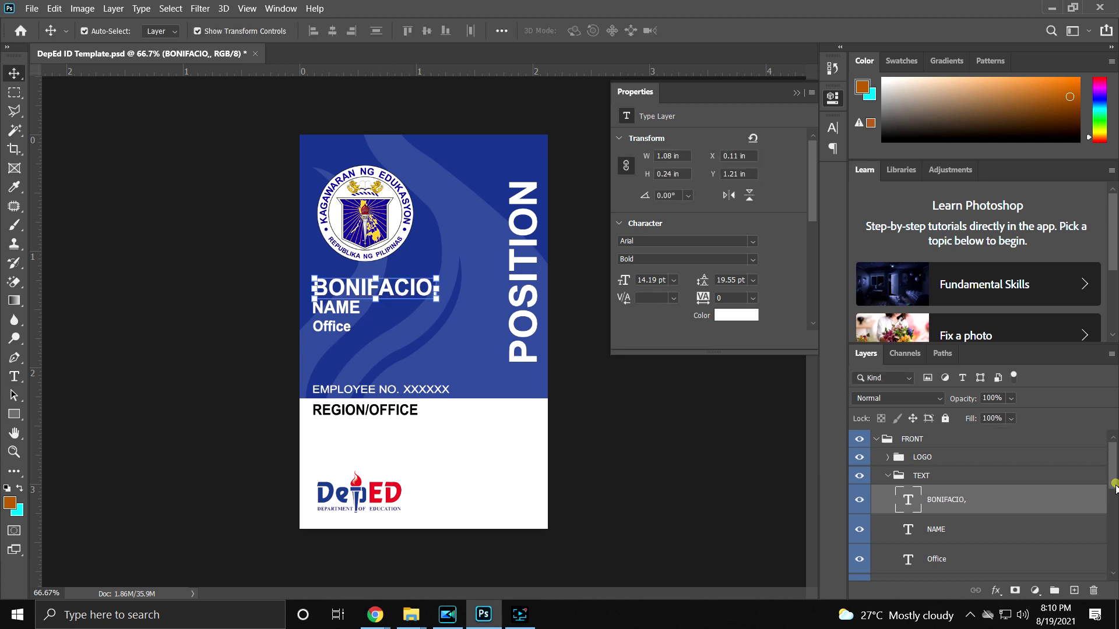
- Expand the PICTURE PNG FORMAT group and select its Rectangle 3 layer
{"action": "left_click_drag", "start_coordinate": [1114, 486], "coordinate": [1114, 559]}
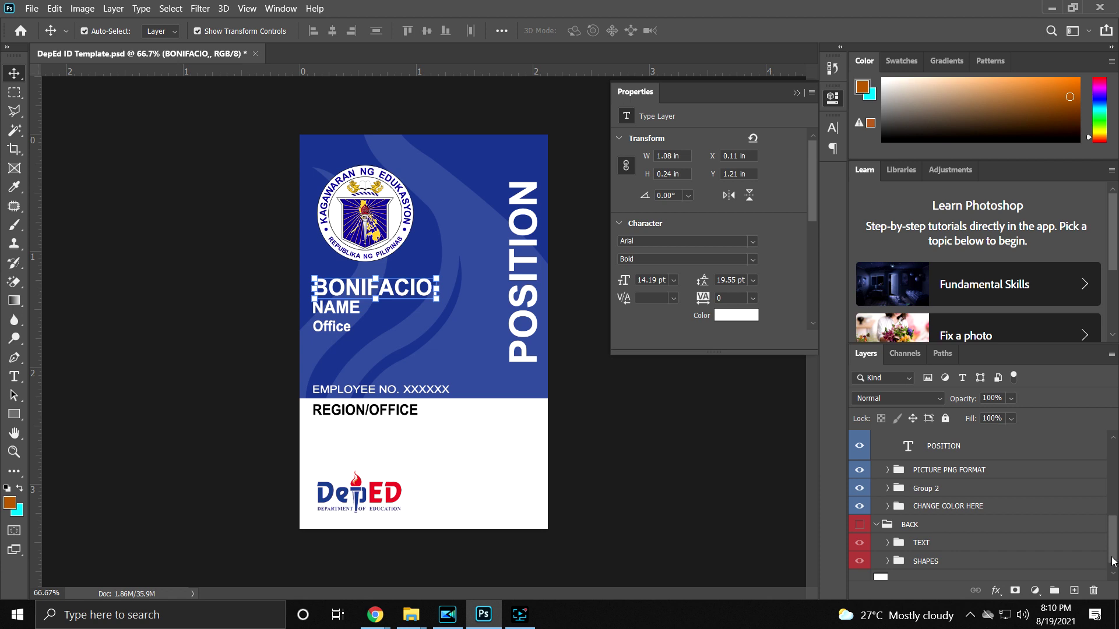
{"action": "left_click", "coordinate": [887, 471]}
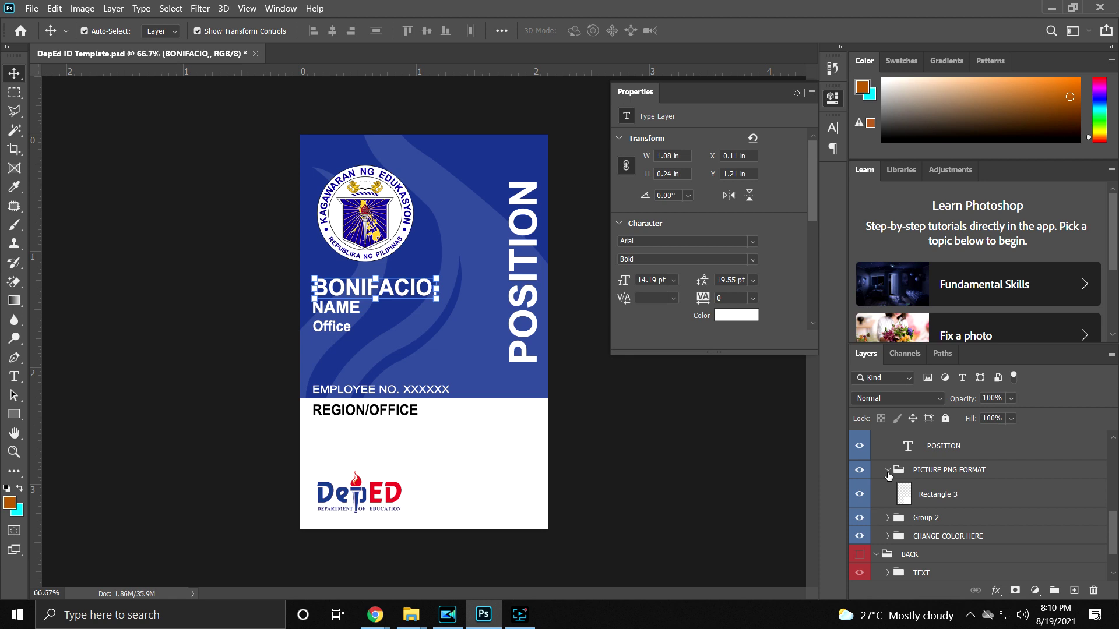
{"action": "left_click", "coordinate": [948, 496]}
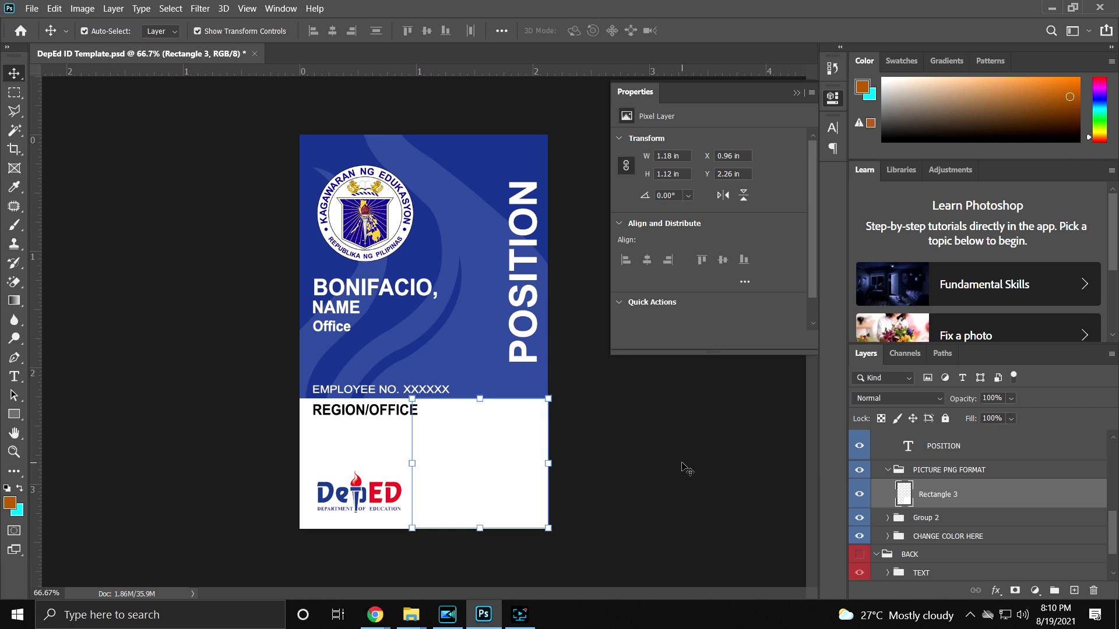
- Drag ID Picture.jpg from the DepEd ID folder onto the Photoshop card
{"action": "mouse_move", "coordinate": [410, 615]}
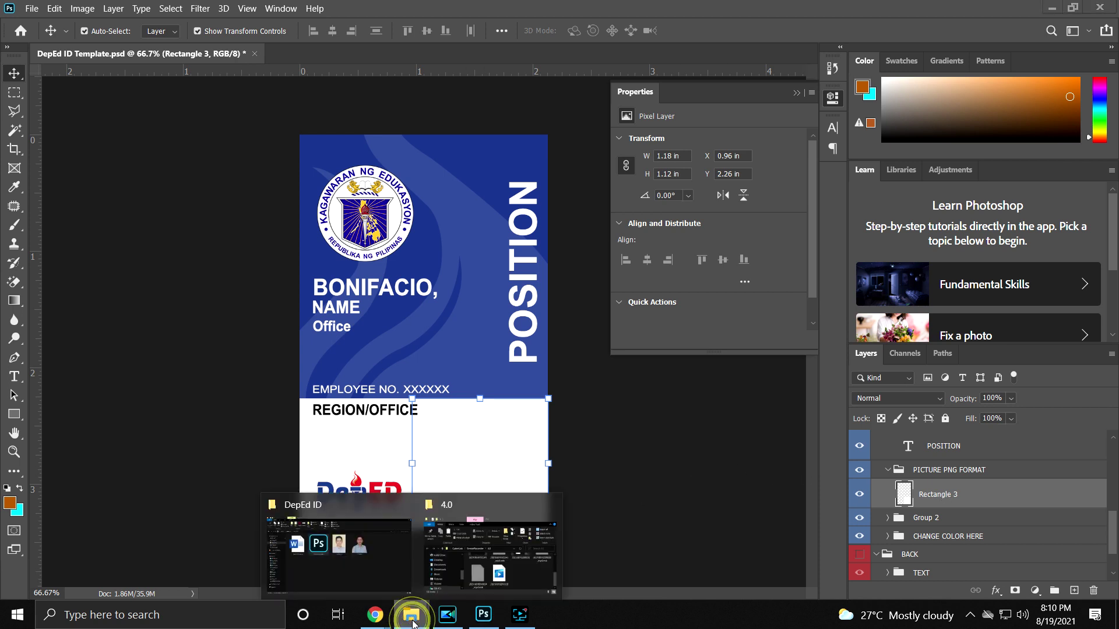
{"action": "left_click", "coordinate": [359, 563]}
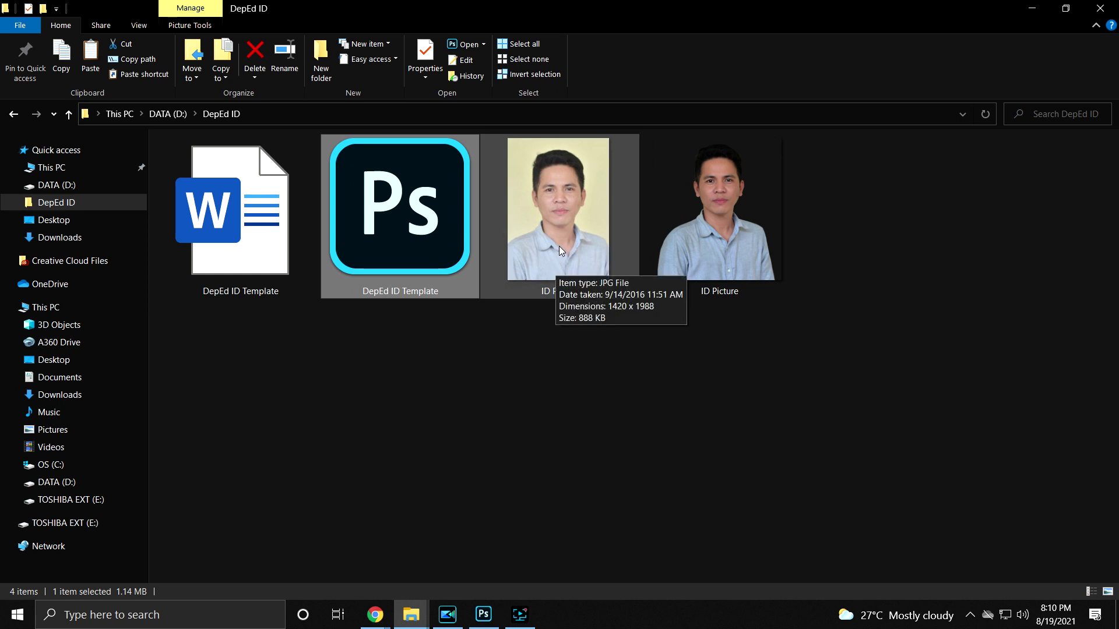
{"action": "left_click_drag", "start_coordinate": [561, 240], "coordinate": [464, 457]}
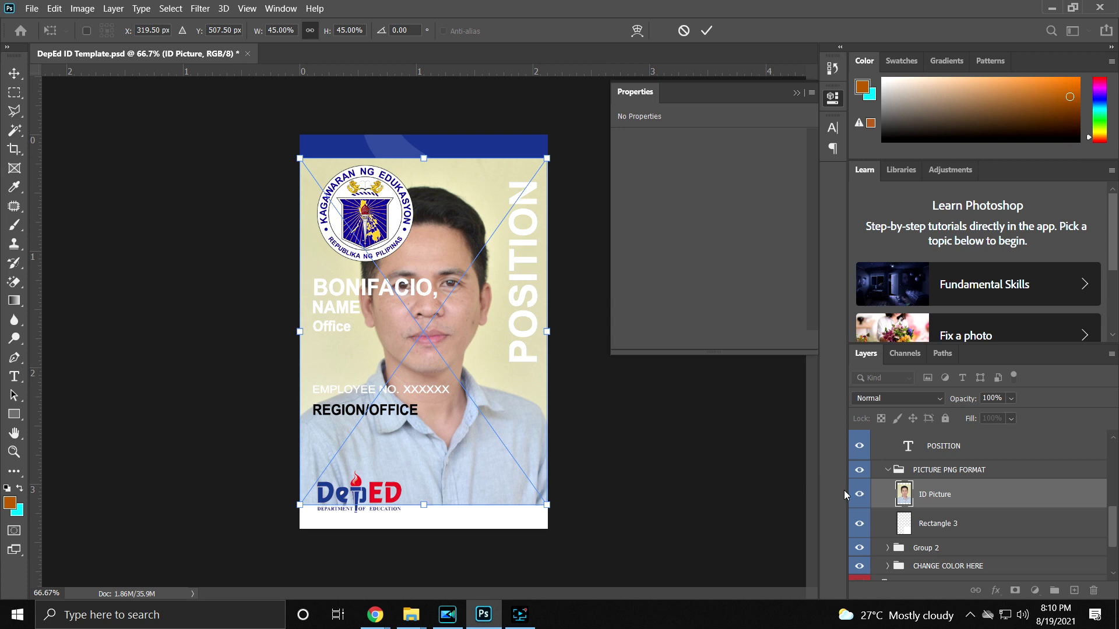
- Commit the placed photo and clip it to the Rectangle 3 frame
{"action": "left_click", "coordinate": [933, 498]}
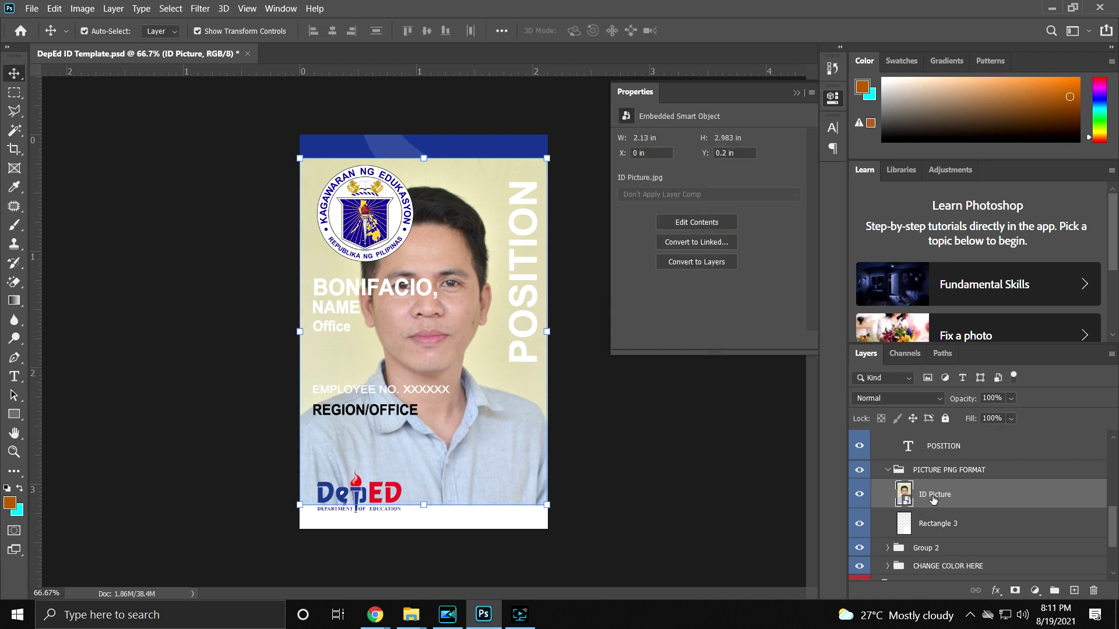
{"action": "right_click", "coordinate": [933, 499]}
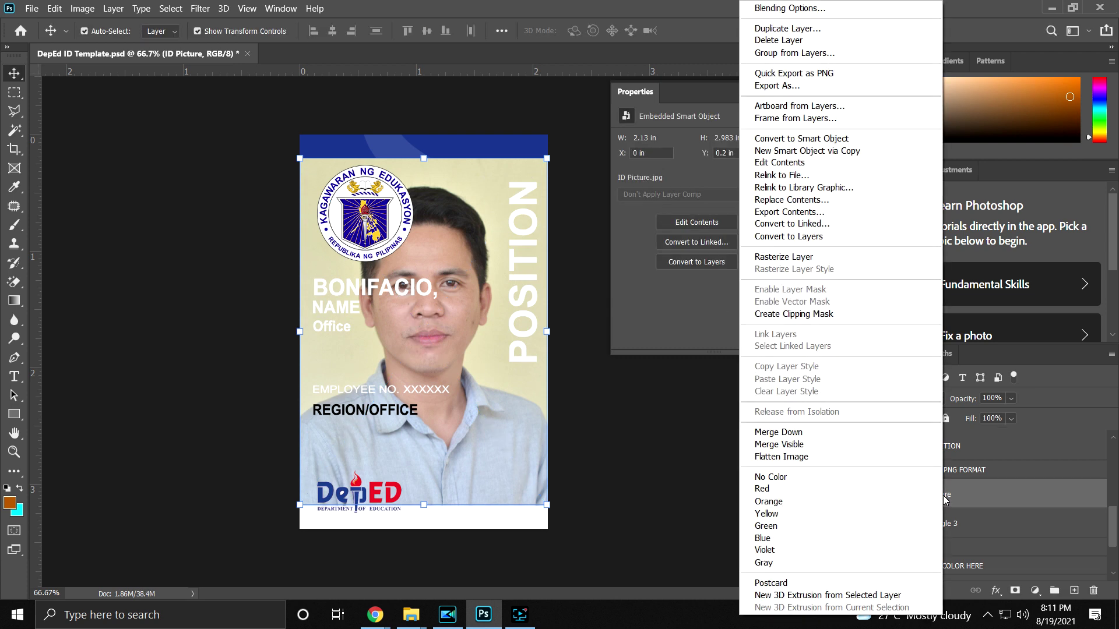
{"action": "left_click", "coordinate": [874, 315]}
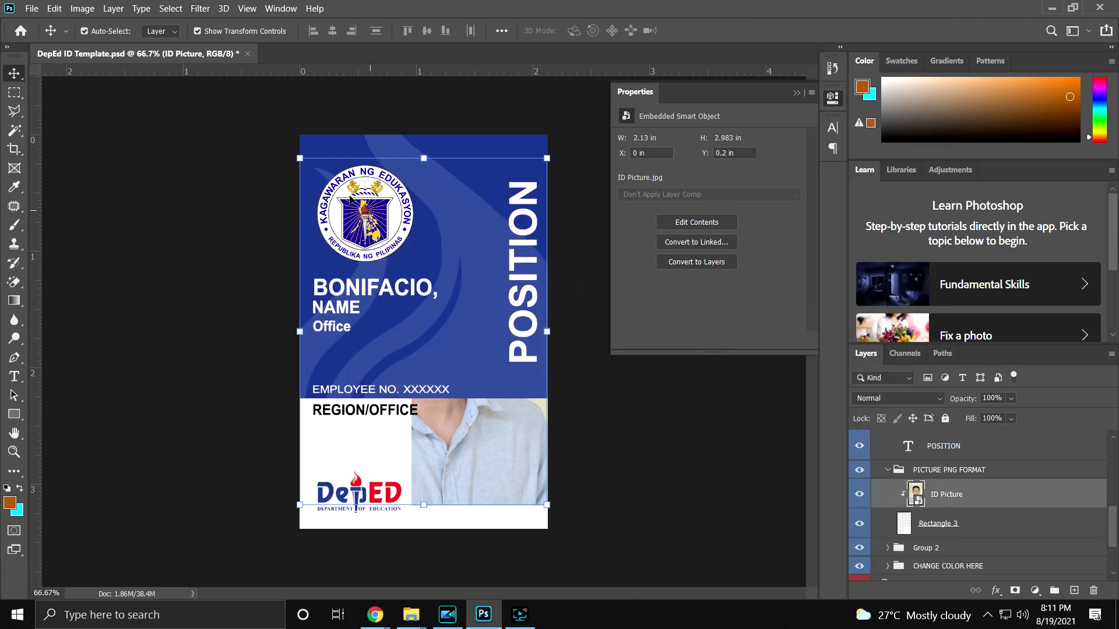
- Resize and position the photo in the white frame, then delete the ID Picture layer
{"action": "left_click_drag", "start_coordinate": [299, 158], "coordinate": [392, 303]}
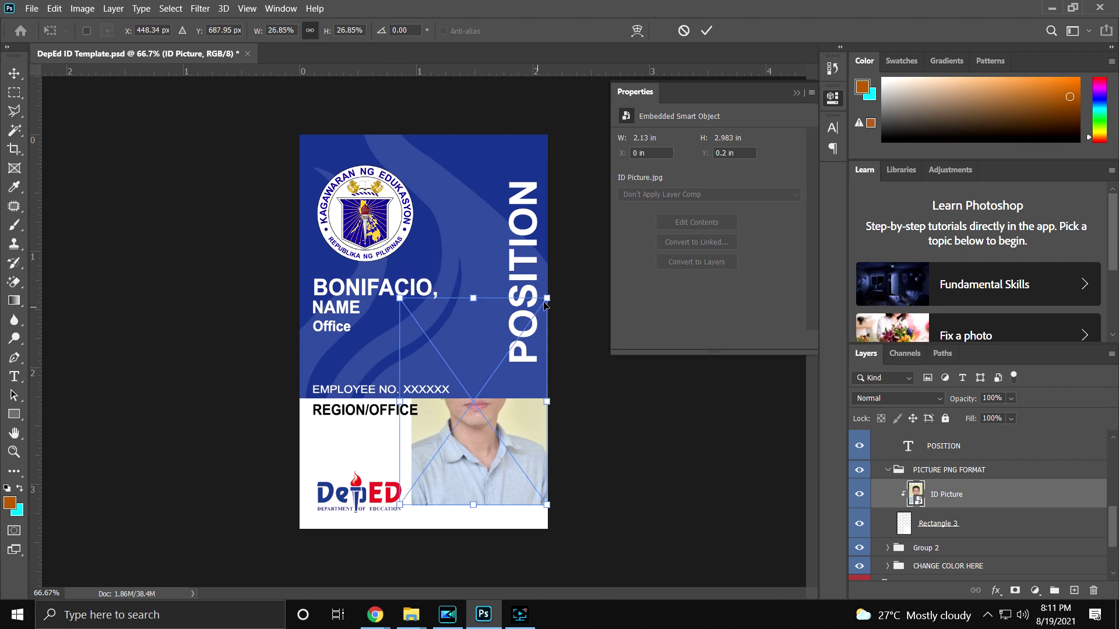
{"action": "left_click_drag", "start_coordinate": [467, 425], "coordinate": [470, 449]}
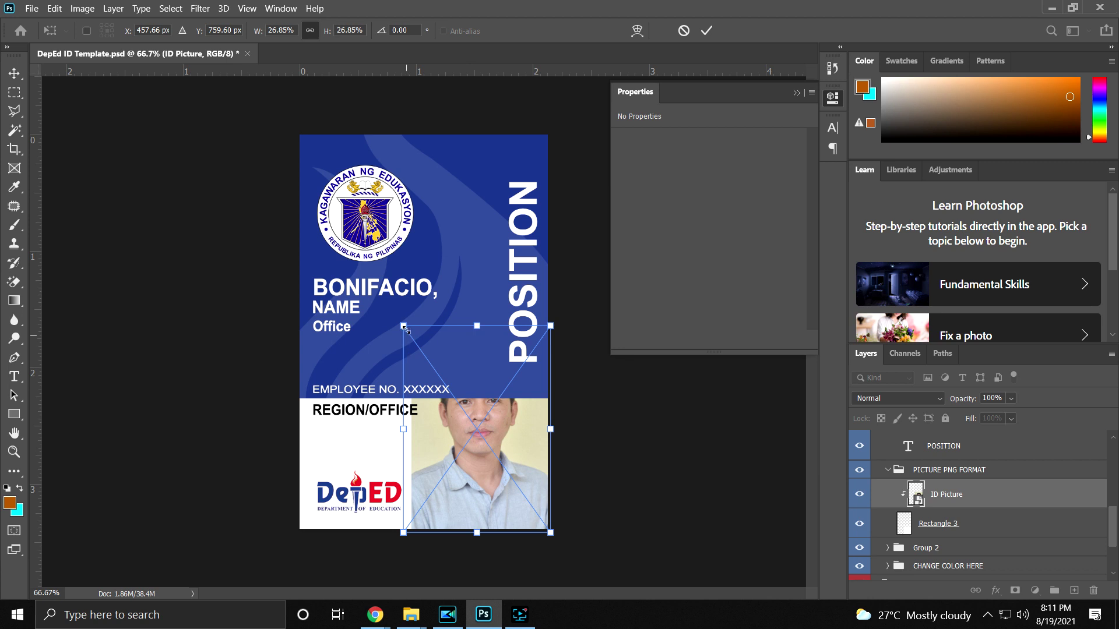
{"action": "left_click_drag", "start_coordinate": [404, 327], "coordinate": [415, 344]}
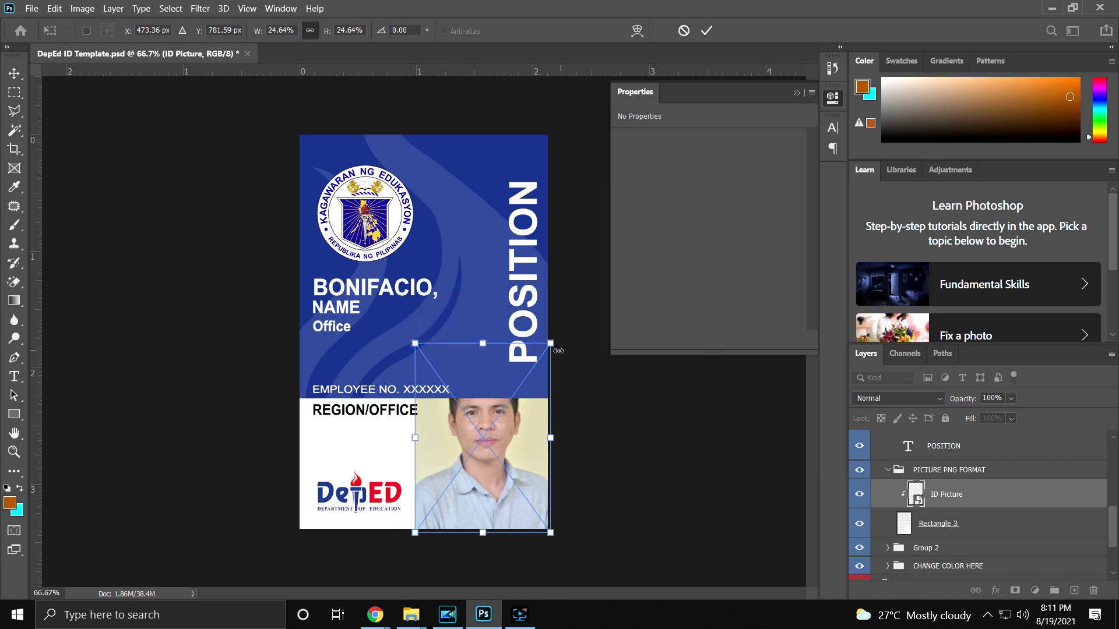
{"action": "left_click_drag", "start_coordinate": [551, 344], "coordinate": [540, 360]}
{"action": "left_click_drag", "start_coordinate": [447, 449], "coordinate": [461, 482]}
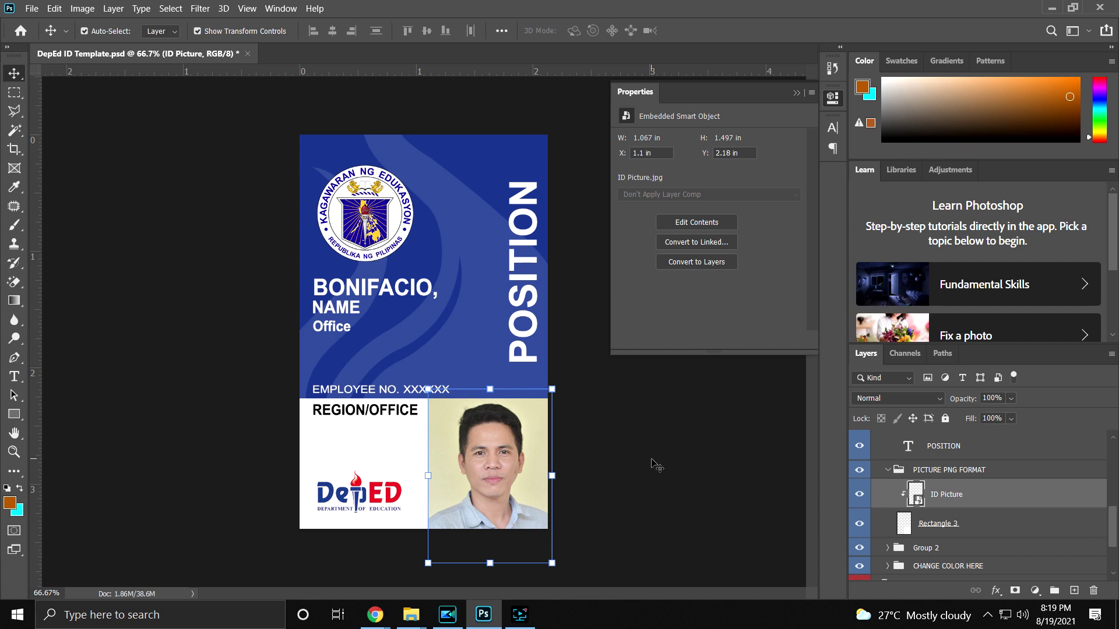
{"action": "key", "text": "Delete"}
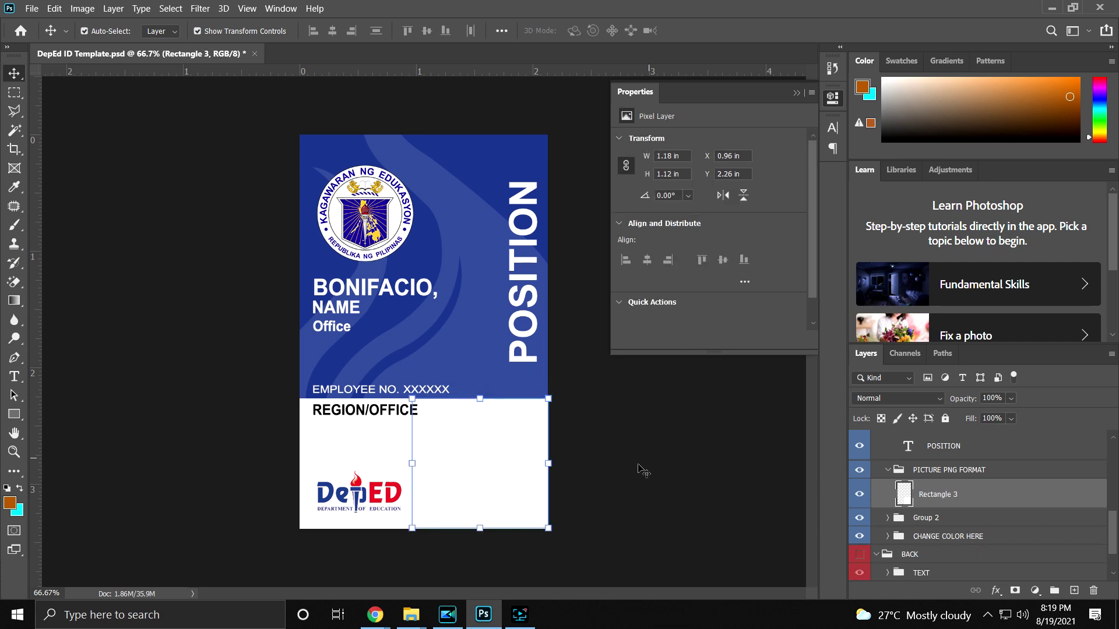
- Drag the ID Picture PNG from the DepEd ID folder onto the Photoshop card template as a new layer
{"action": "mouse_move", "coordinate": [411, 614]}
{"action": "left_click", "coordinate": [369, 561]}
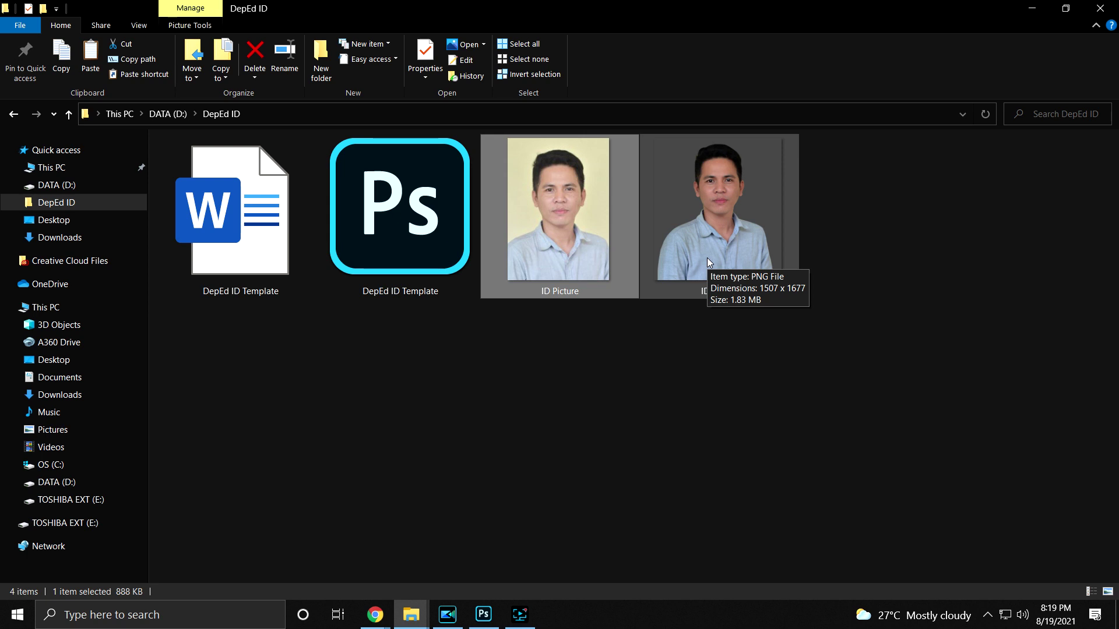
{"action": "left_click_drag", "start_coordinate": [708, 253], "coordinate": [445, 470]}
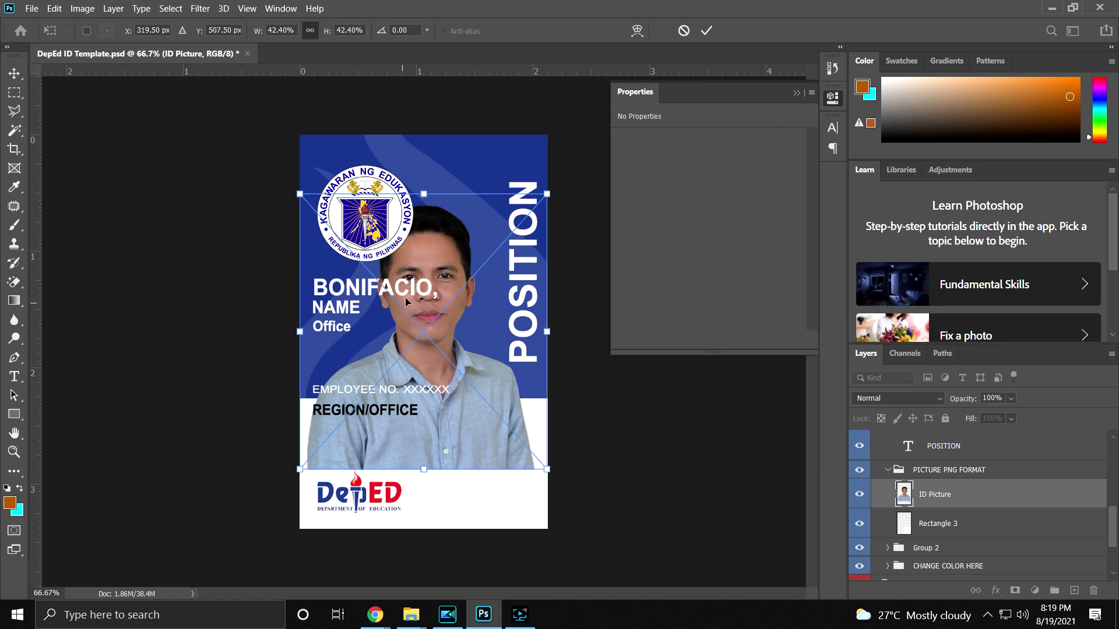
- Shrink the photo to about 23.38% and fit it into the lower-right white area beside the DepEd logo
{"action": "left_click_drag", "start_coordinate": [428, 260], "coordinate": [448, 321]}
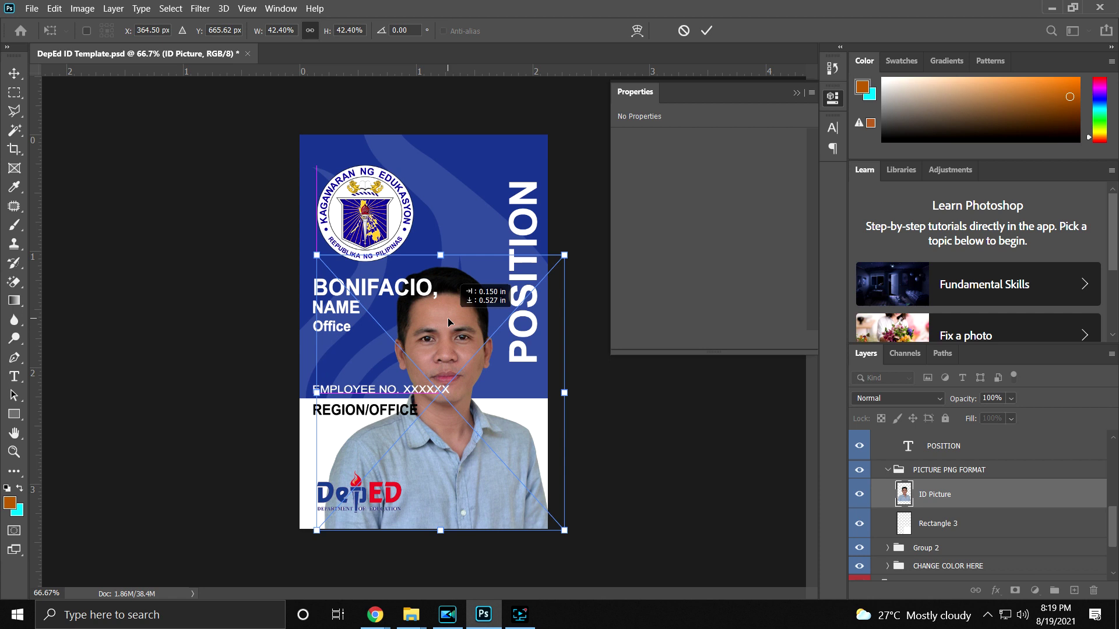
{"action": "left_click_drag", "start_coordinate": [316, 256], "coordinate": [432, 409]}
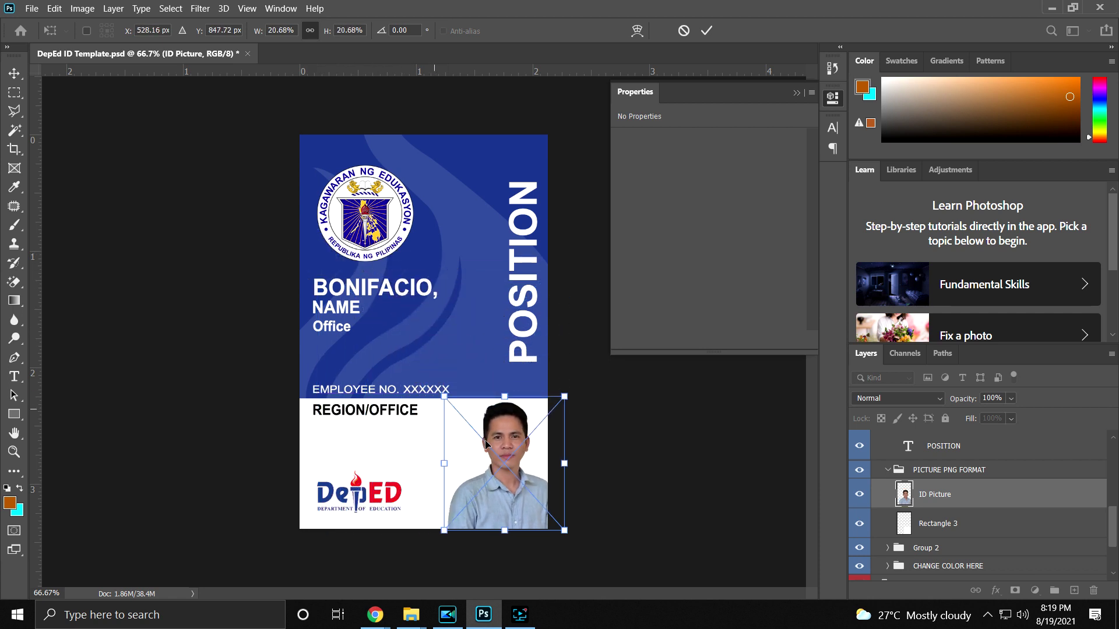
{"action": "left_click_drag", "start_coordinate": [444, 531], "coordinate": [429, 548]}
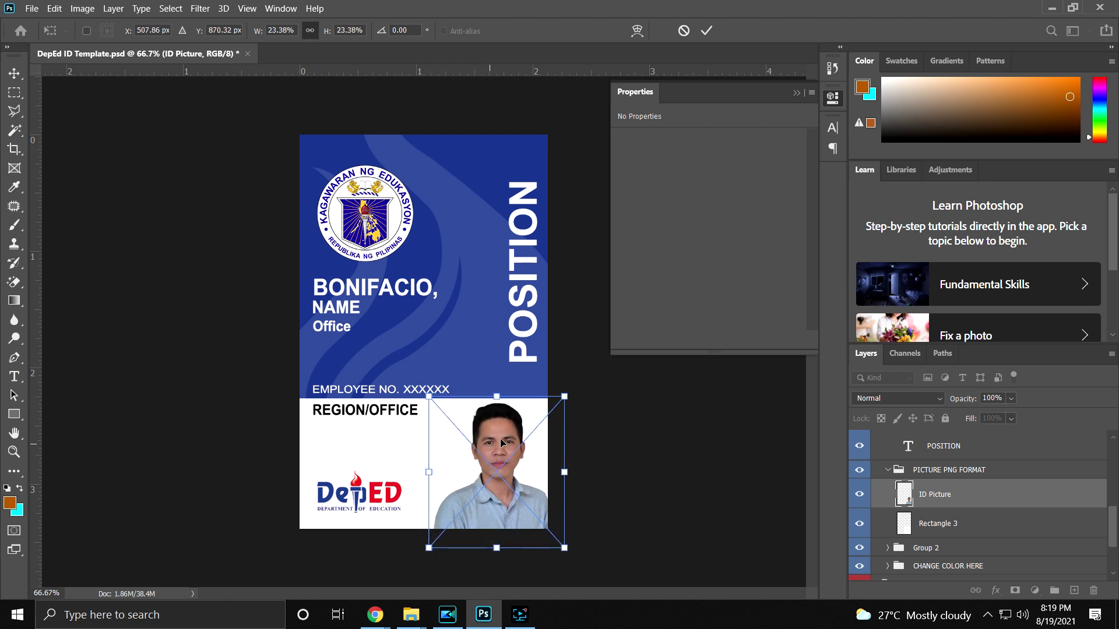
{"action": "left_click_drag", "start_coordinate": [500, 438], "coordinate": [497, 440]}
{"action": "left_click_drag", "start_coordinate": [497, 440], "coordinate": [497, 440]}
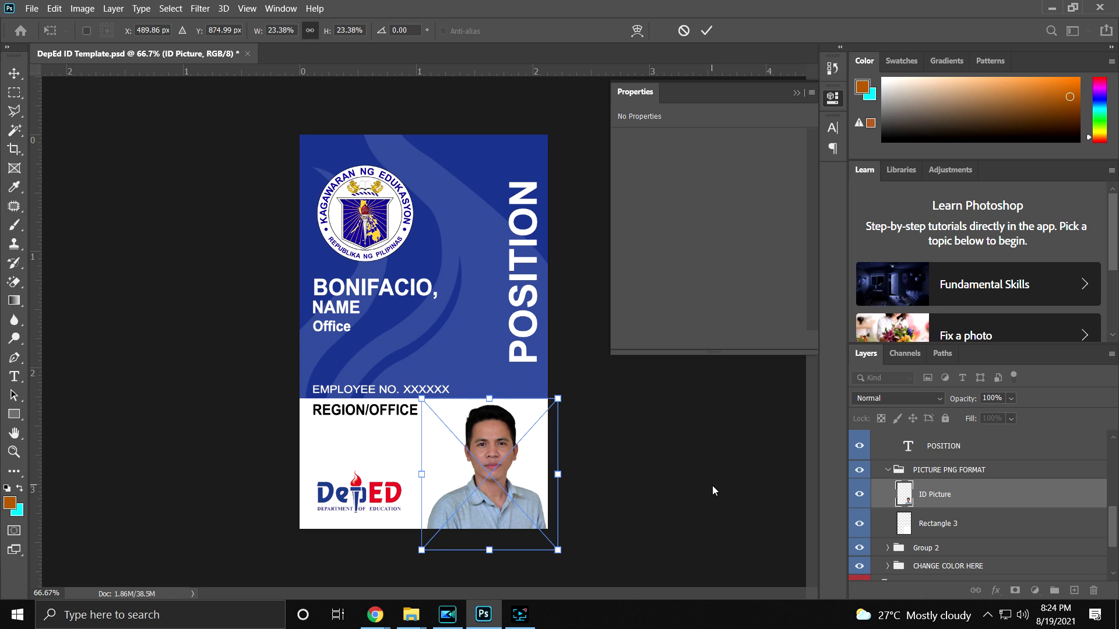
{"action": "left_click_drag", "start_coordinate": [1113, 539], "coordinate": [1116, 562]}
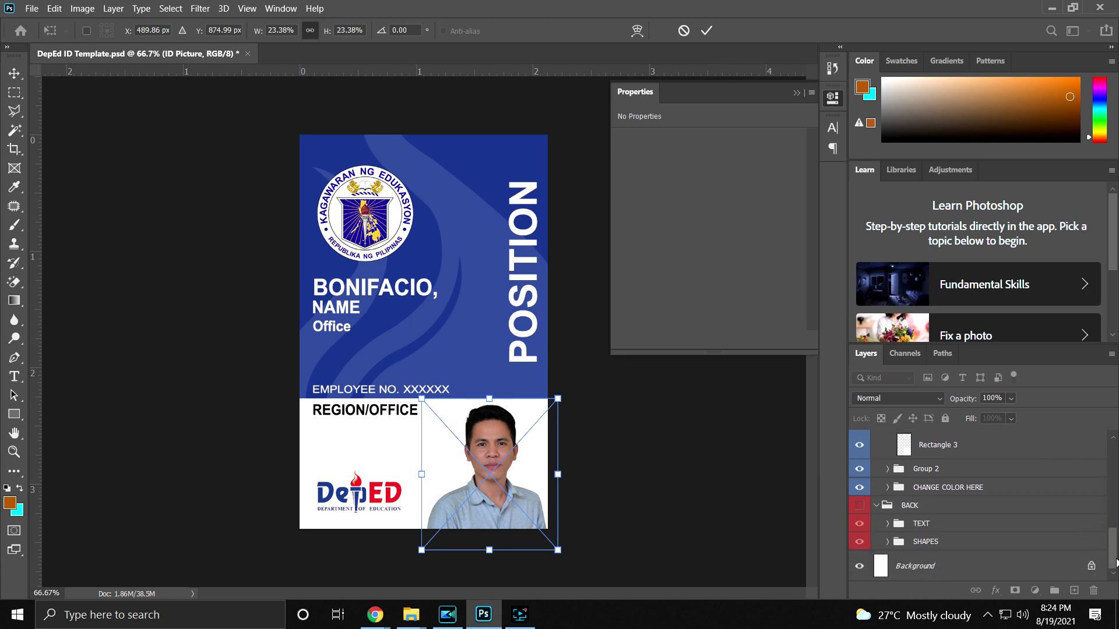
{"action": "key", "text": "Return"}
- In the CHANGE COLOR HERE group, hide the blue and red background rectangles and show the yellow one
{"action": "left_click", "coordinate": [888, 487]}
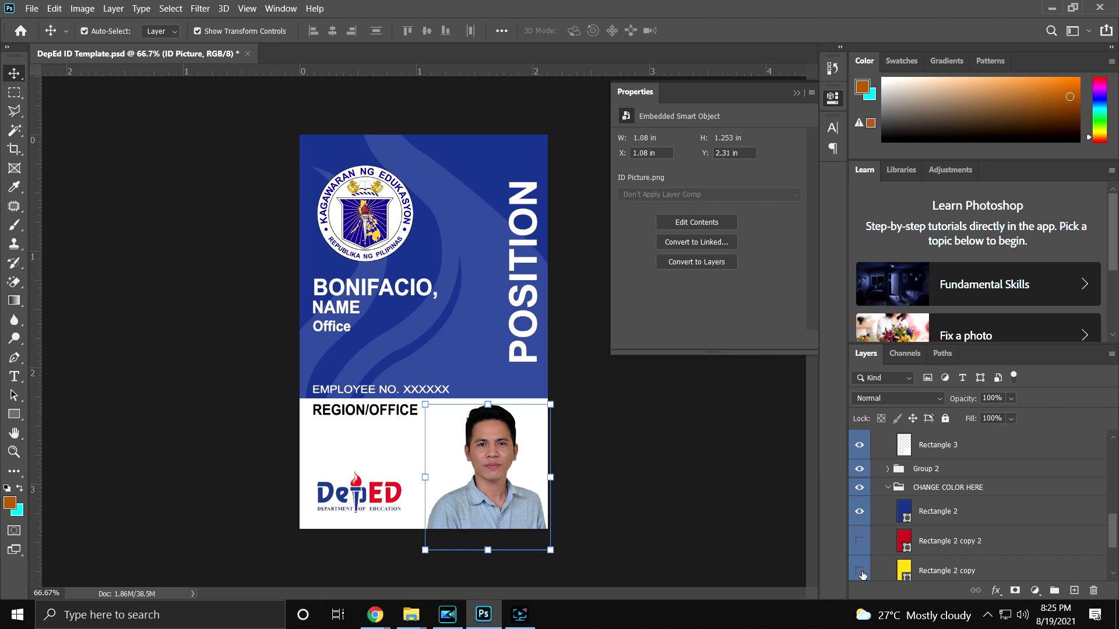
{"action": "left_click", "coordinate": [859, 512]}
{"action": "left_click", "coordinate": [859, 541]}
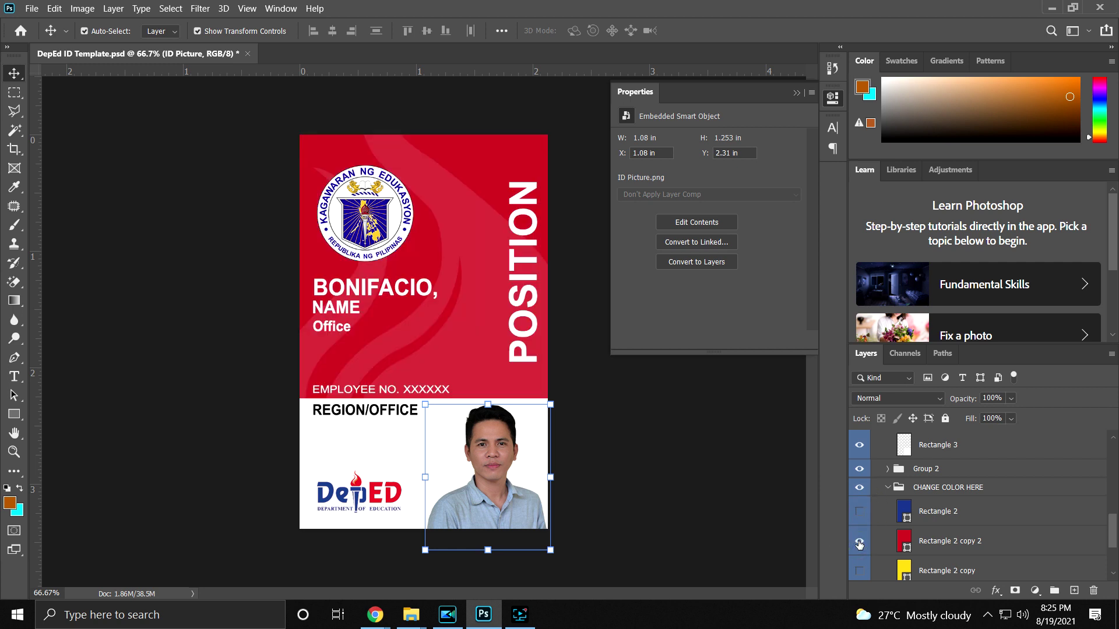
{"action": "scroll", "coordinate": [859, 543], "scroll_direction": "down", "scroll_amount": 1}
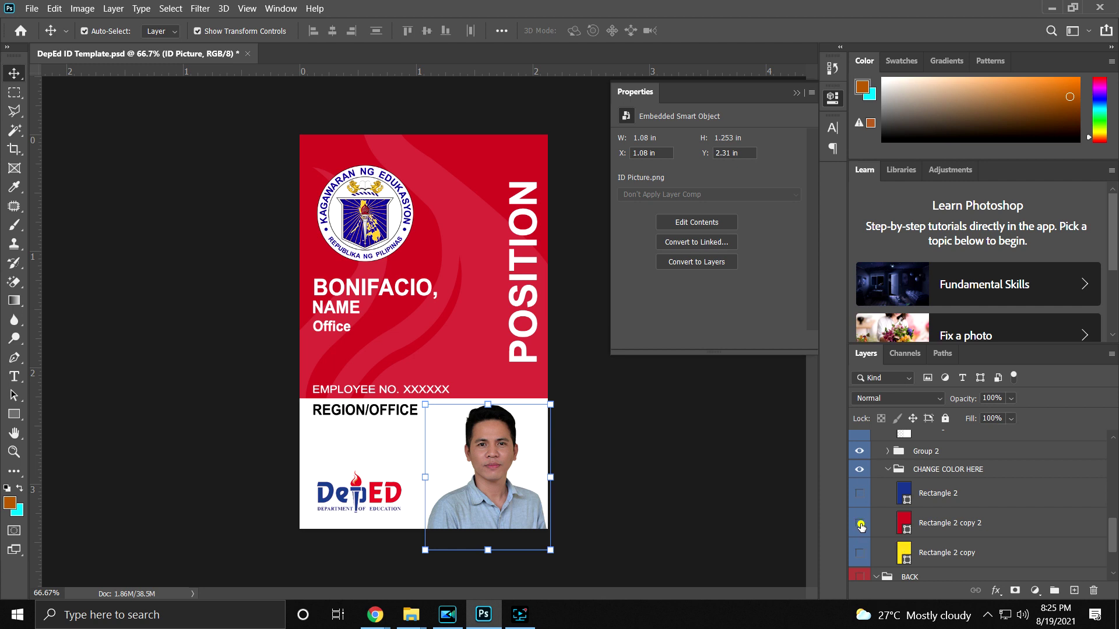
{"action": "left_click", "coordinate": [860, 524]}
{"action": "left_click", "coordinate": [858, 552]}
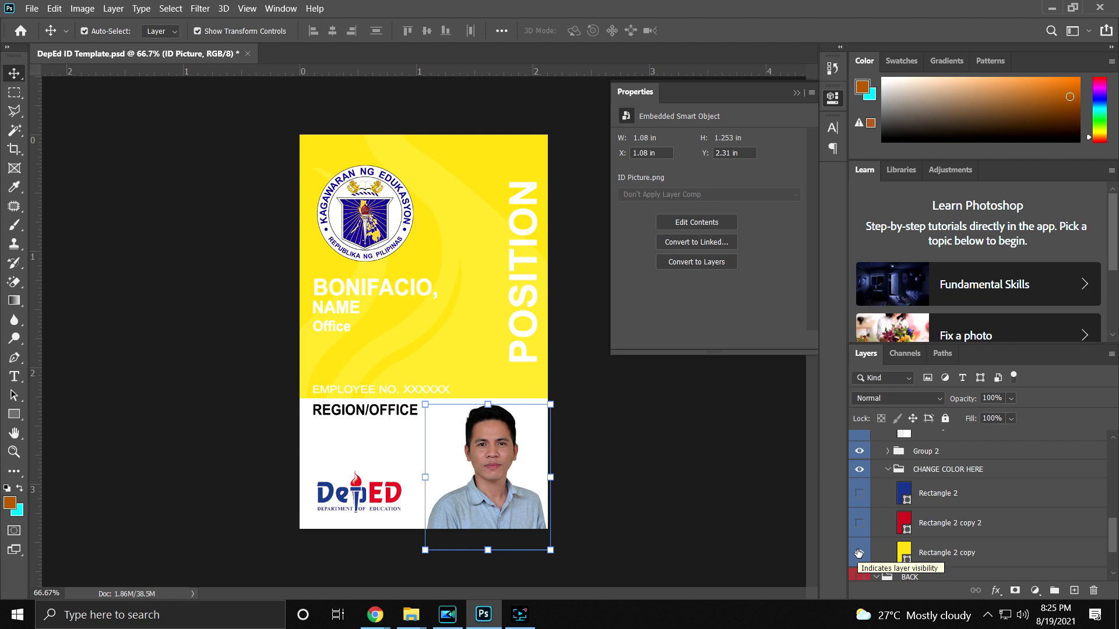
{"action": "left_click", "coordinate": [859, 553]}
- Save the card as a JPEG named 'DepEd ID Template' at Quality 12 (Maximum)
{"action": "left_click", "coordinate": [32, 8]}
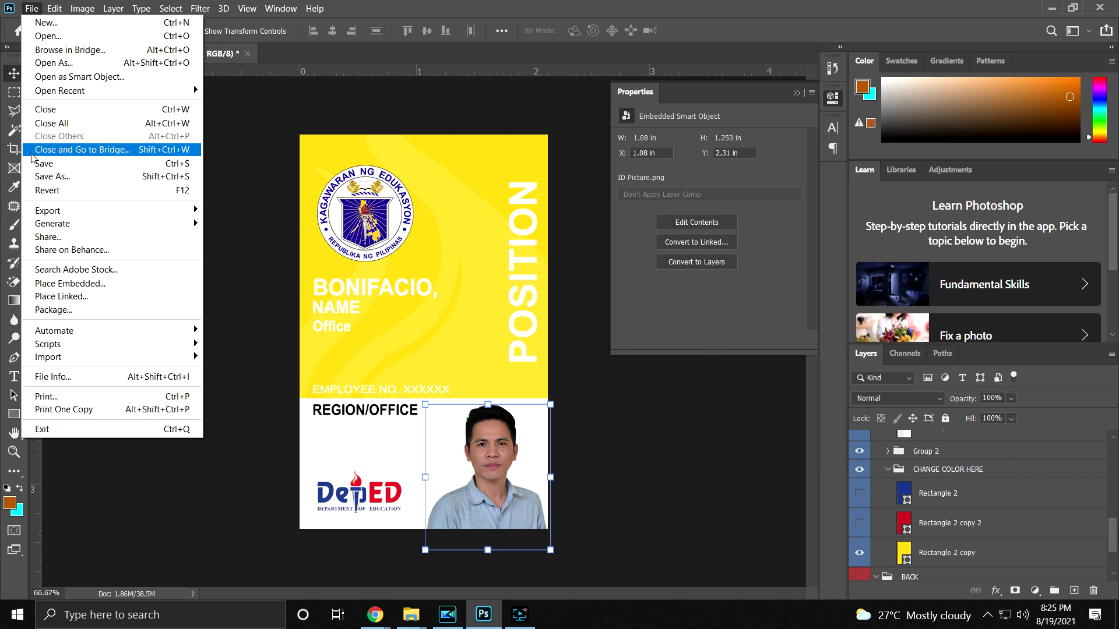
{"action": "left_click", "coordinate": [47, 176]}
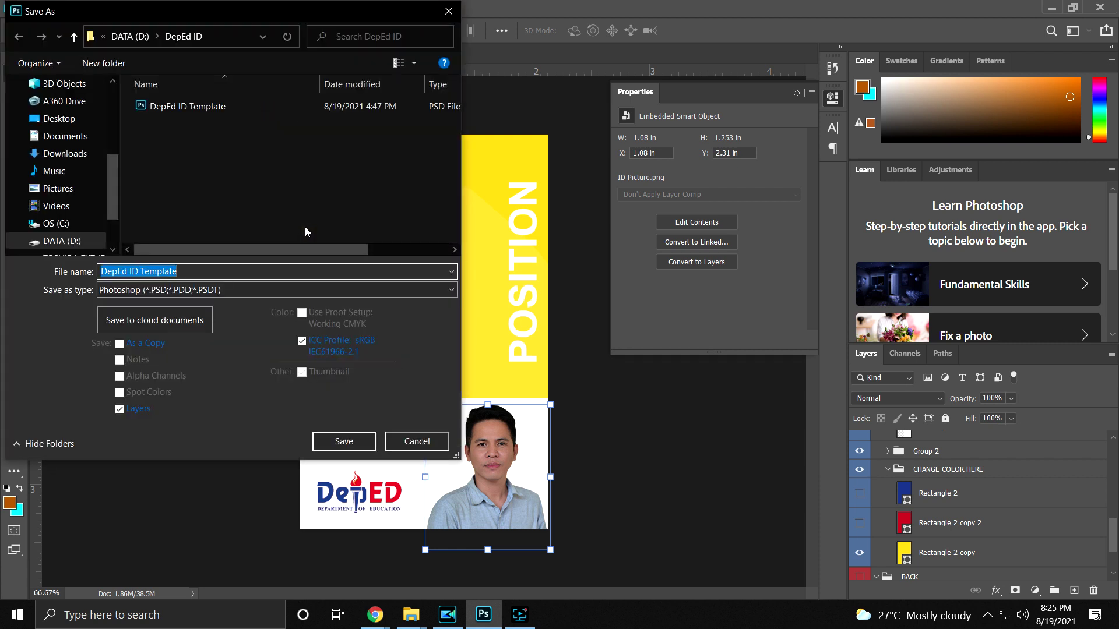
{"action": "left_click", "coordinate": [260, 289]}
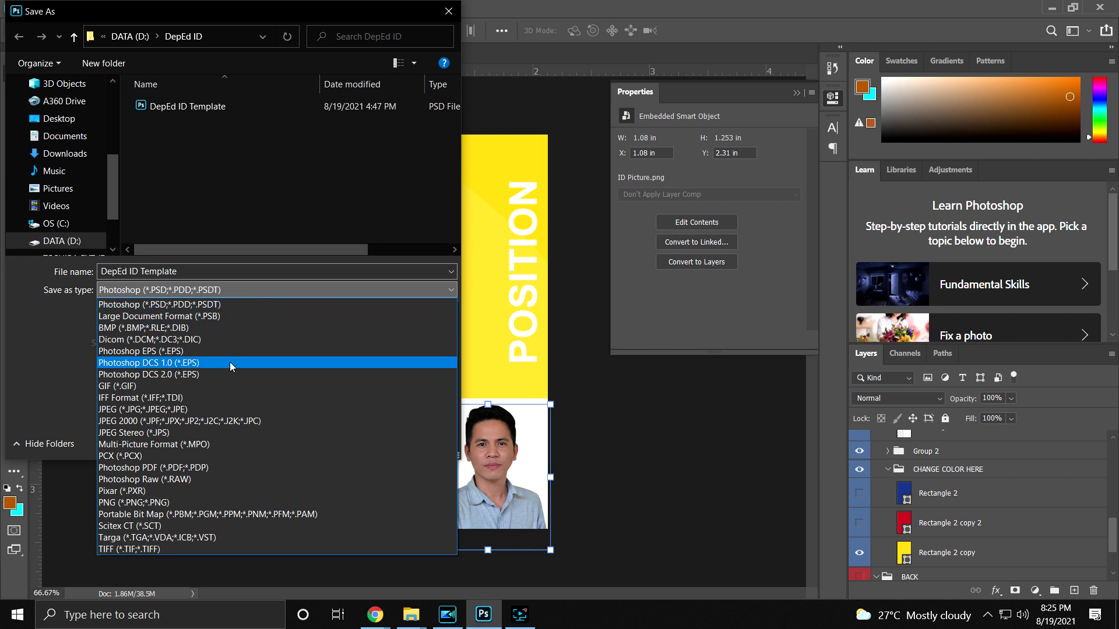
{"action": "left_click", "coordinate": [223, 407]}
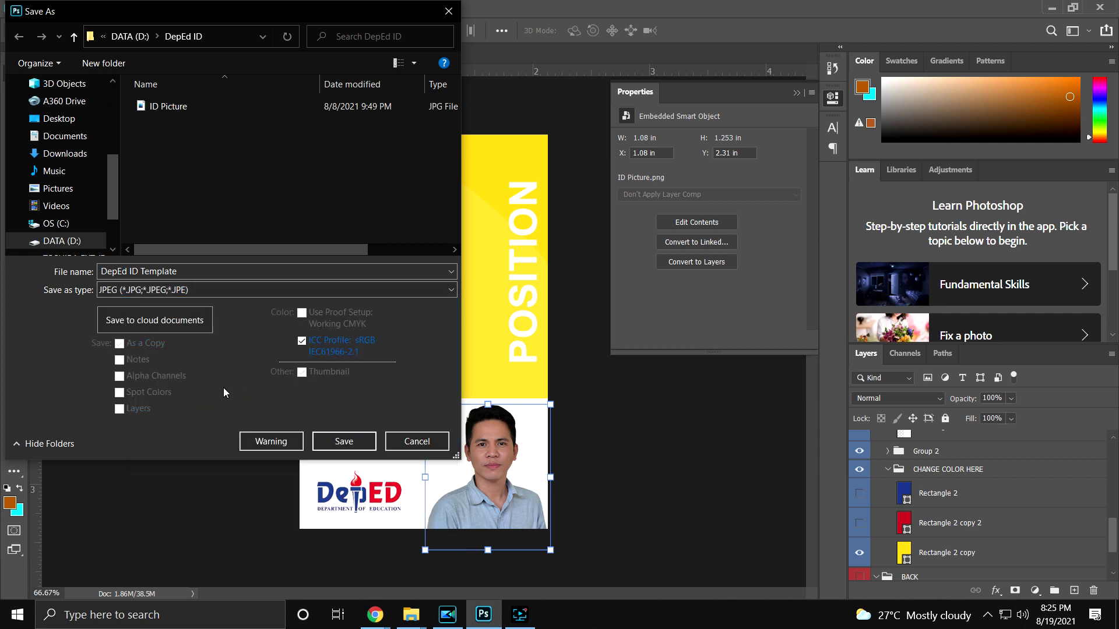
{"action": "left_click", "coordinate": [343, 441]}
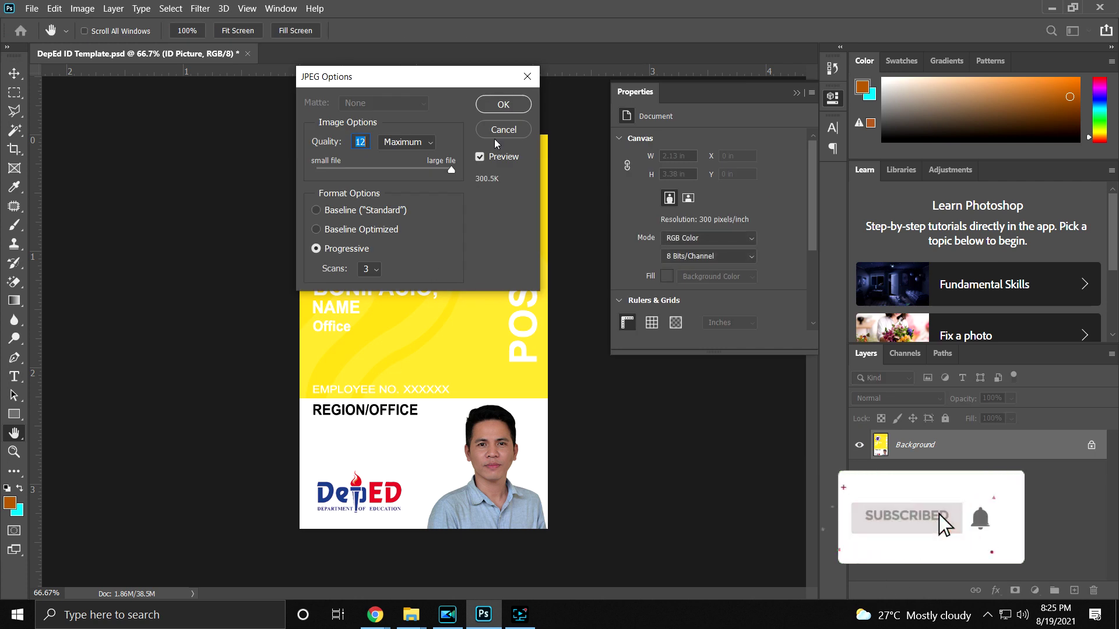
{"action": "left_click", "coordinate": [505, 107]}
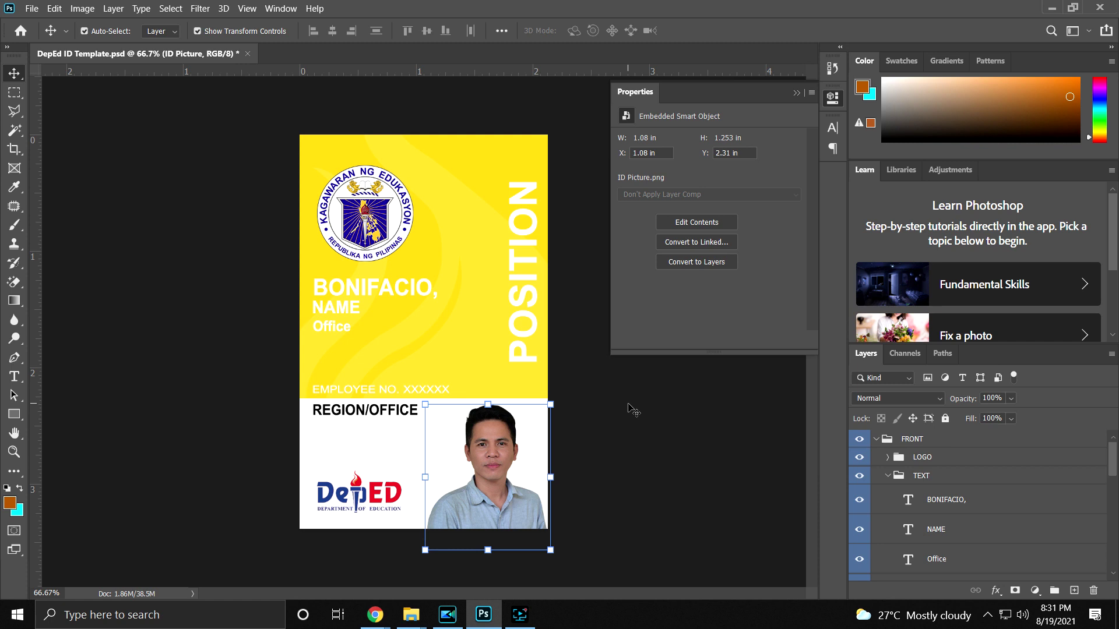
- Hide the FRONT group, show the BACK group, and expand the back's TEXT group
{"action": "left_click", "coordinate": [670, 464]}
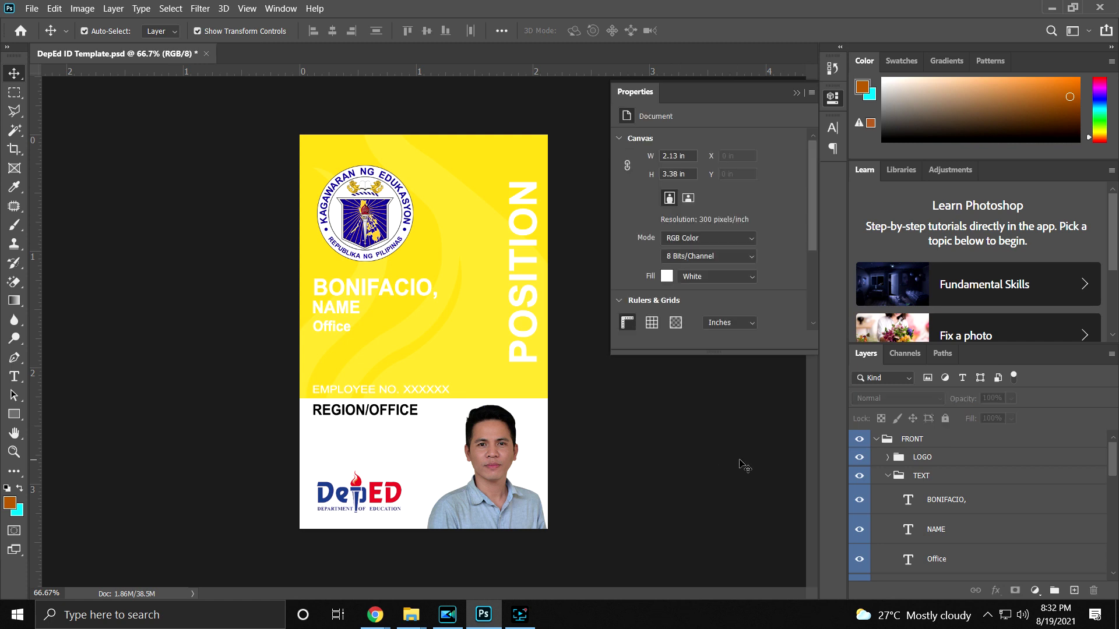
{"action": "left_click", "coordinate": [860, 440]}
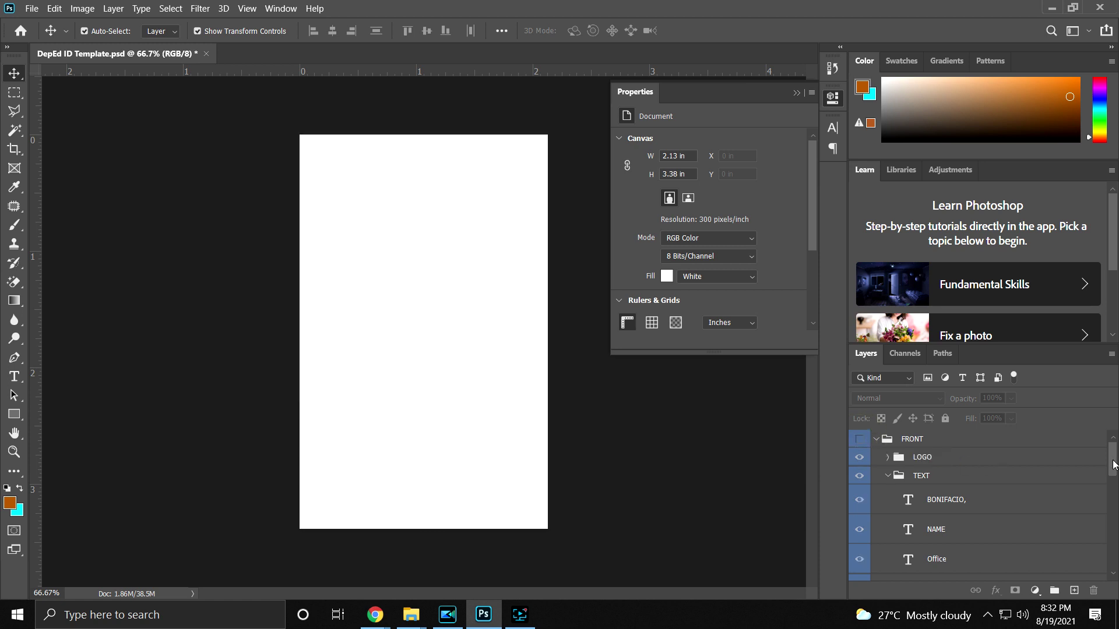
{"action": "left_click_drag", "start_coordinate": [1114, 466], "coordinate": [1115, 558]}
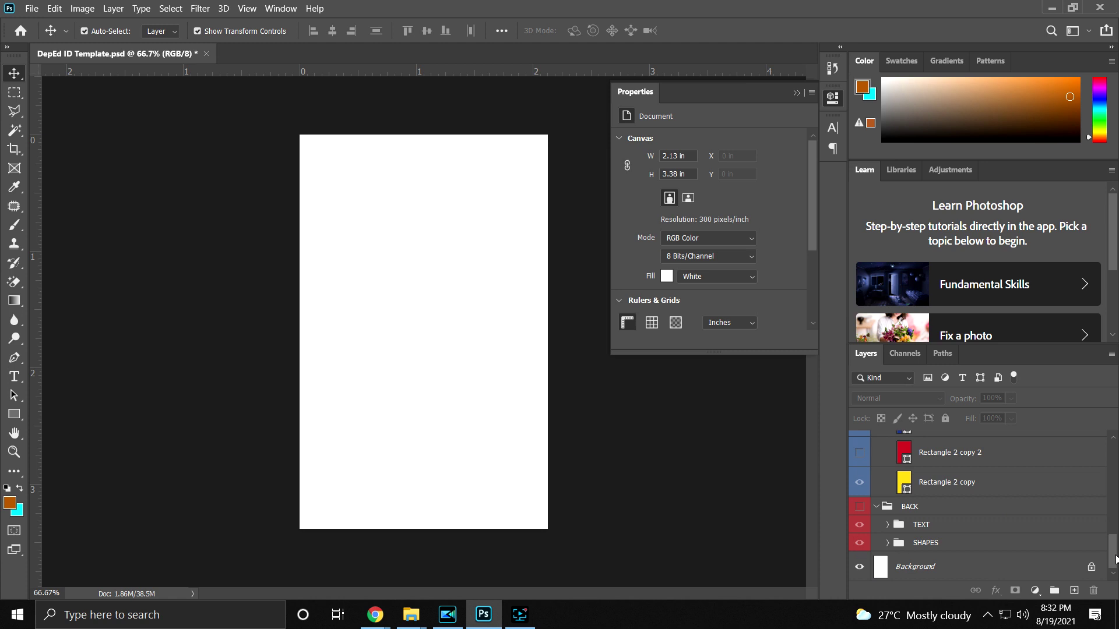
{"action": "left_click", "coordinate": [859, 508]}
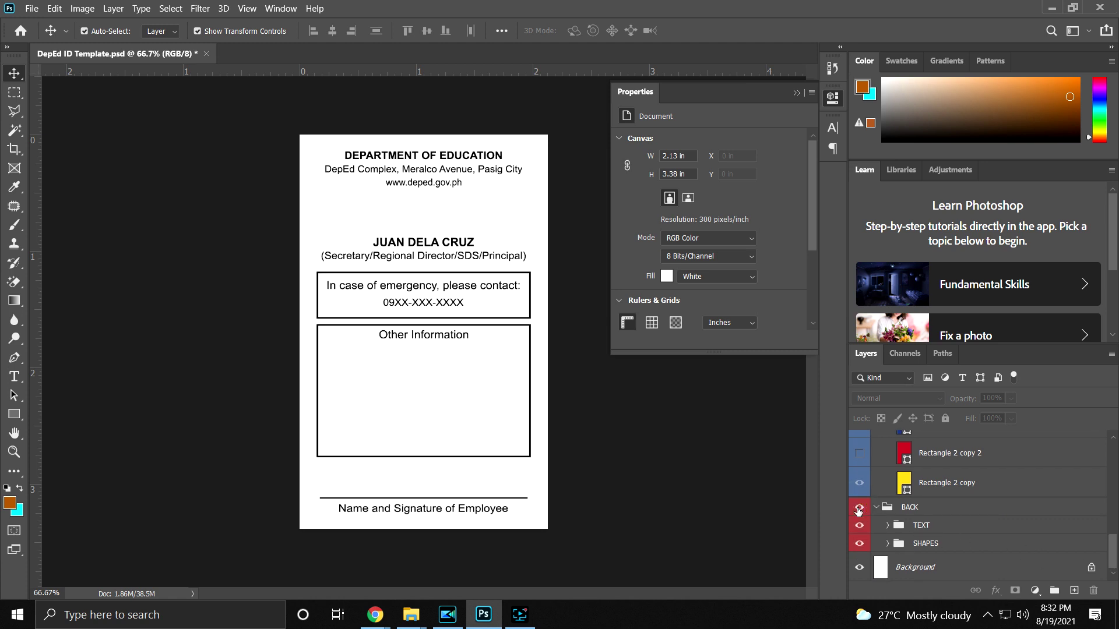
{"action": "left_click", "coordinate": [888, 525]}
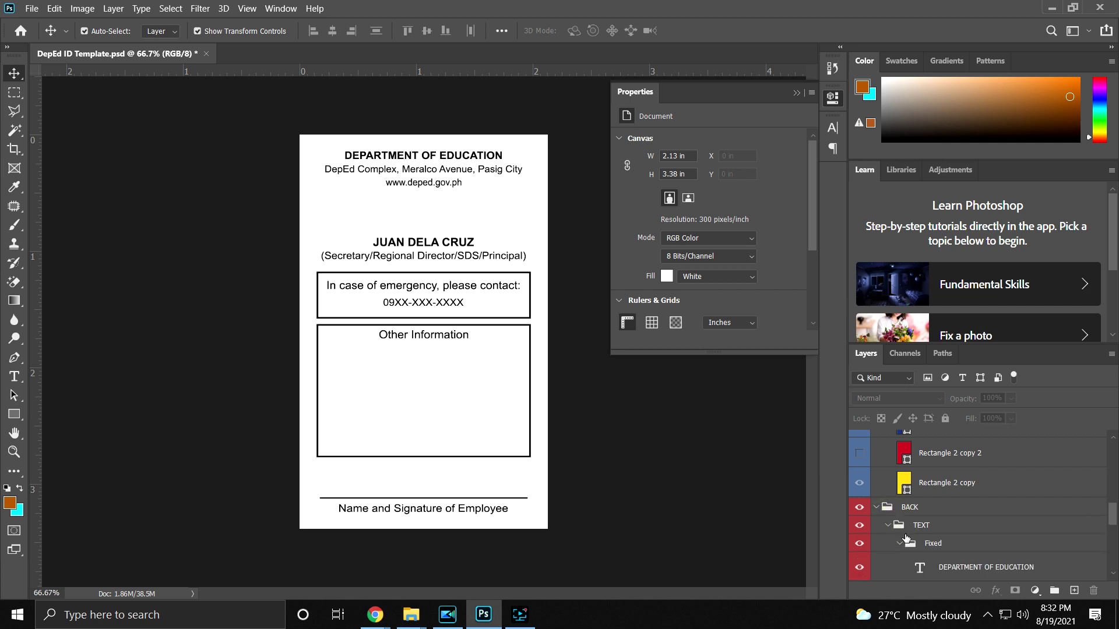
{"action": "scroll", "coordinate": [906, 537], "scroll_direction": "down", "scroll_amount": 1}
{"action": "left_click", "coordinate": [944, 551]}
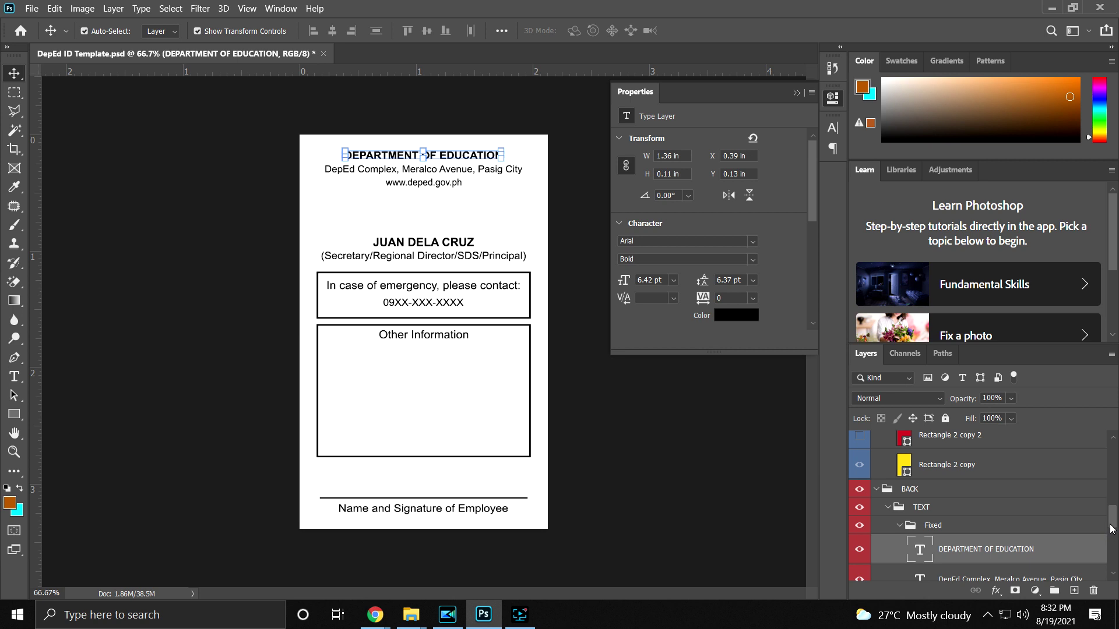
{"action": "left_click", "coordinate": [888, 508]}
{"action": "left_click", "coordinate": [909, 523]}
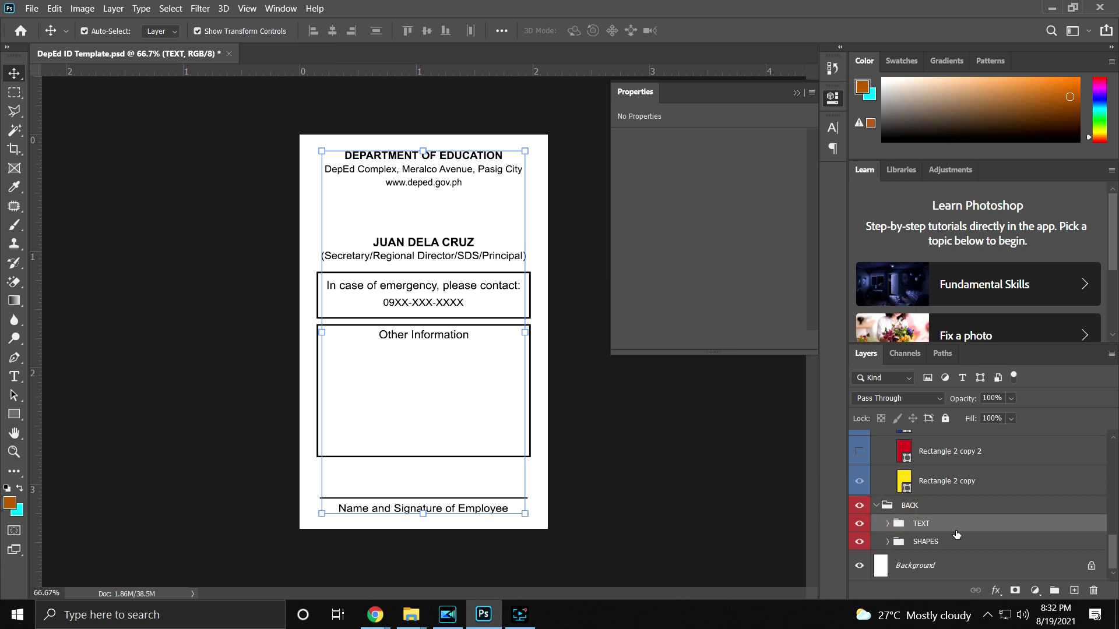